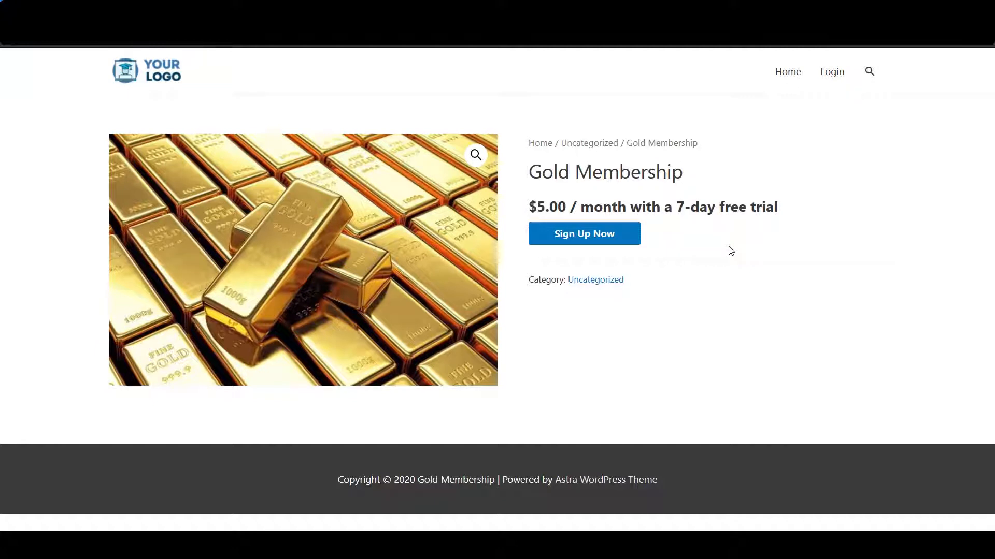
Step: Sign up for the $5.00/month Gold Membership with its 7-day free trial, placing it in the cart
{"action": "left_click_drag", "start_coordinate": [811, 205], "coordinate": [568, 207]}
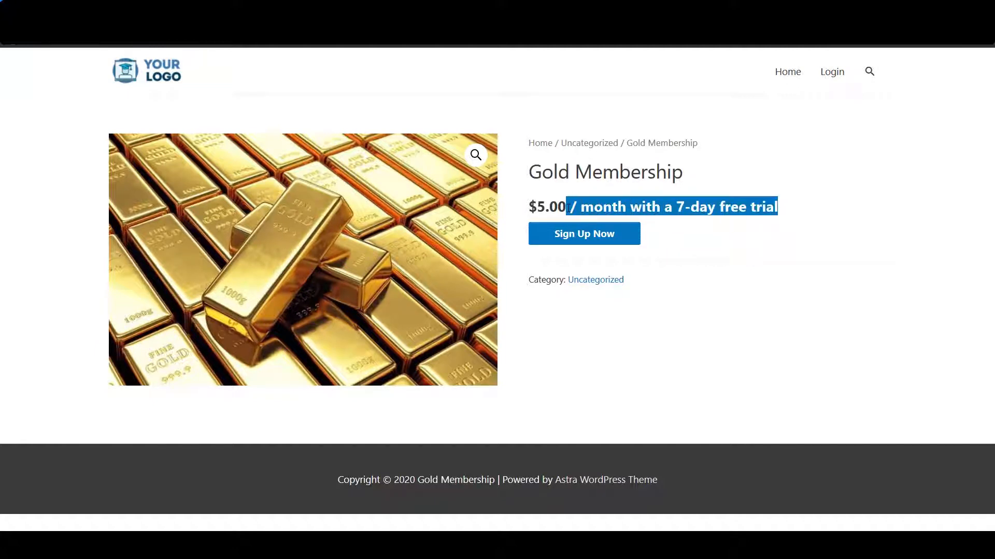
{"action": "left_click", "coordinate": [570, 210]}
{"action": "left_click", "coordinate": [582, 238]}
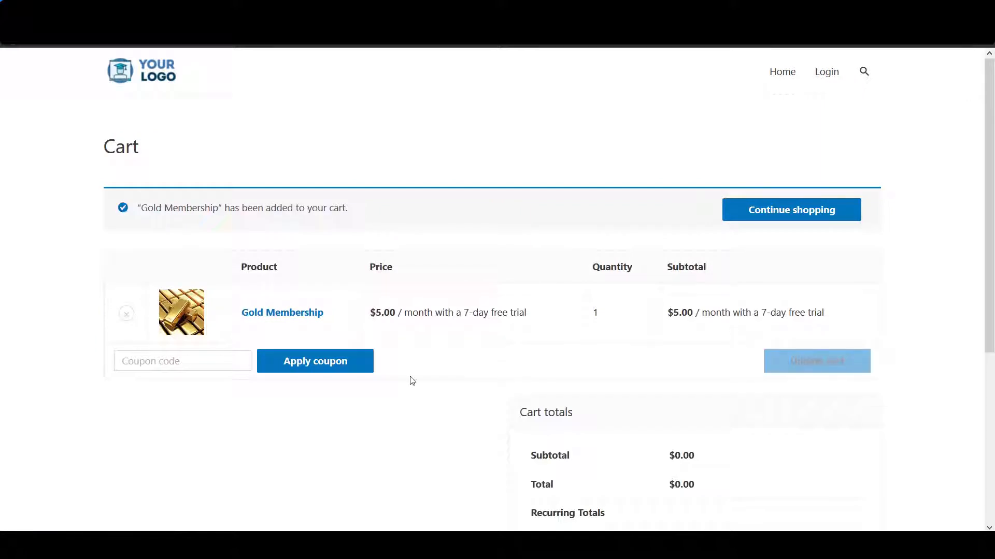
Step: Proceed from the cart to checkout and fill in the billing details
{"action": "scroll", "coordinate": [412, 381], "scroll_direction": "down", "scroll_amount": 5}
{"action": "left_click", "coordinate": [553, 368]}
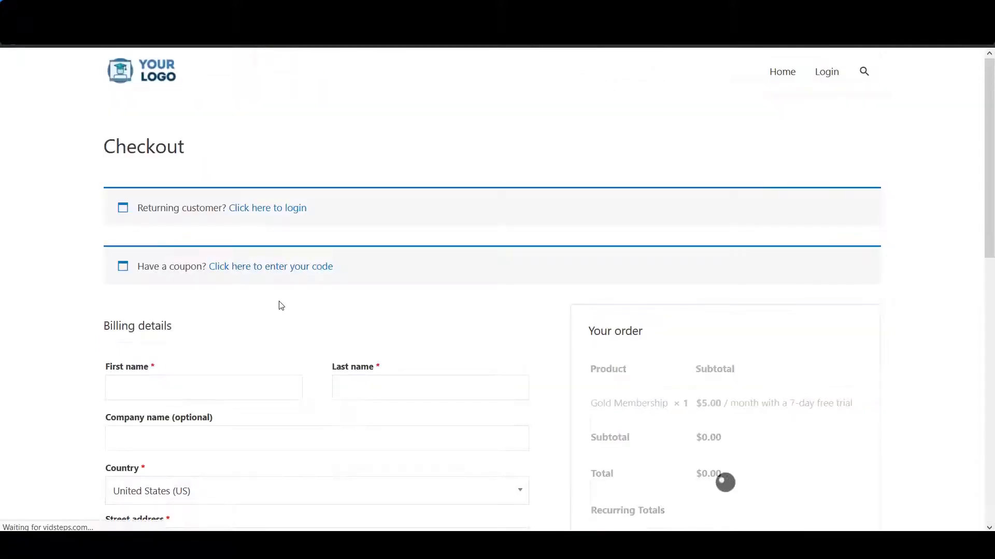
{"action": "scroll", "coordinate": [280, 306], "scroll_direction": "down", "scroll_amount": 4}
{"action": "left_click", "coordinate": [232, 177]}
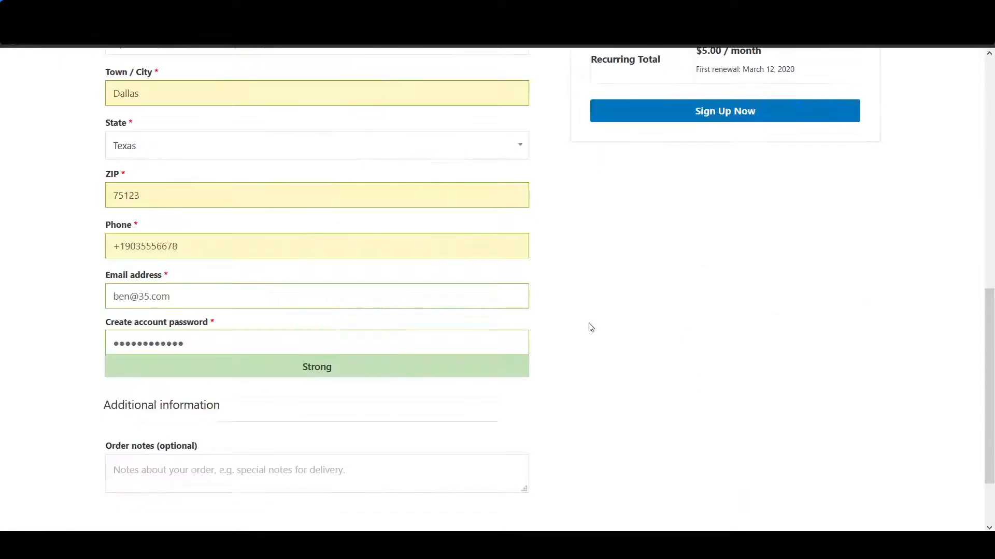
{"action": "scroll", "coordinate": [587, 329], "scroll_direction": "up", "scroll_amount": 3}
{"action": "scroll", "coordinate": [582, 332], "scroll_direction": "up", "scroll_amount": 6}
{"action": "scroll", "coordinate": [582, 331], "scroll_direction": "down", "scroll_amount": 7}
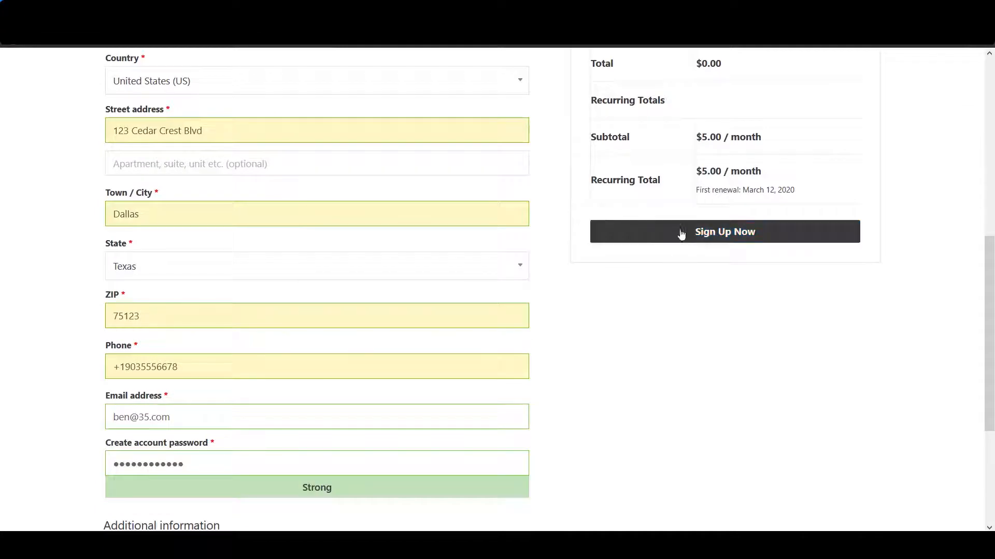
Step: Place the $0.00 subscription order, saving the billing details as a new address
{"action": "left_click", "coordinate": [680, 240]}
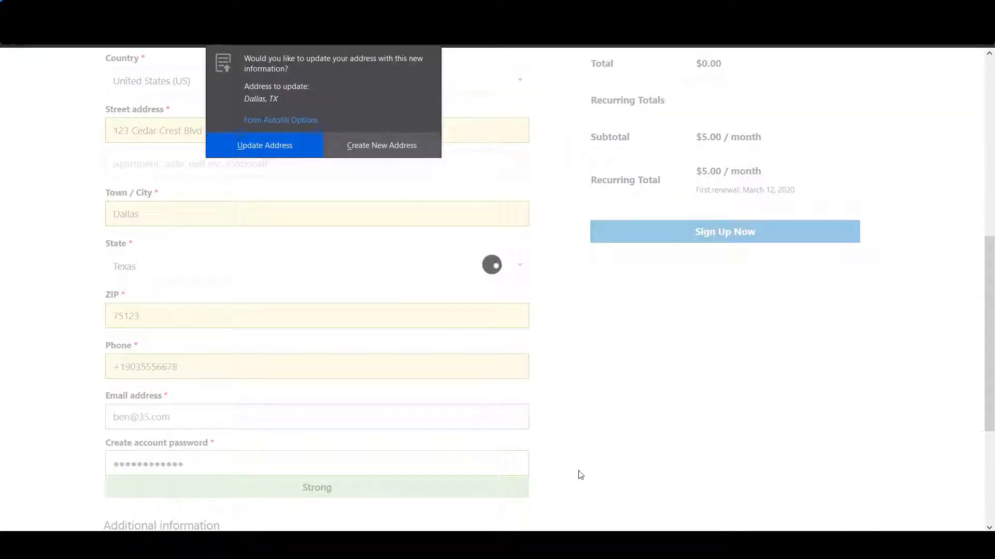
{"action": "left_click", "coordinate": [357, 148]}
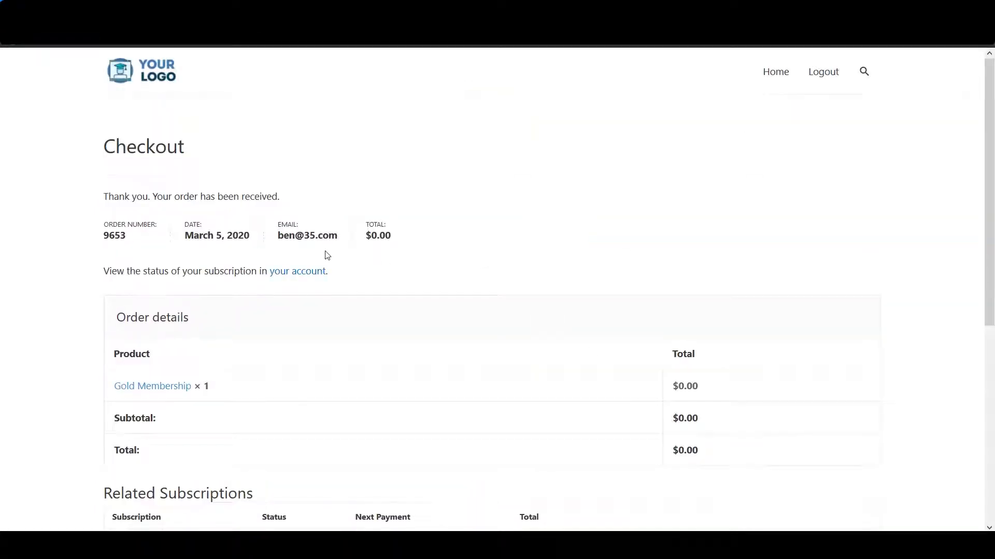
{"action": "scroll", "coordinate": [327, 256], "scroll_direction": "down", "scroll_amount": 4}
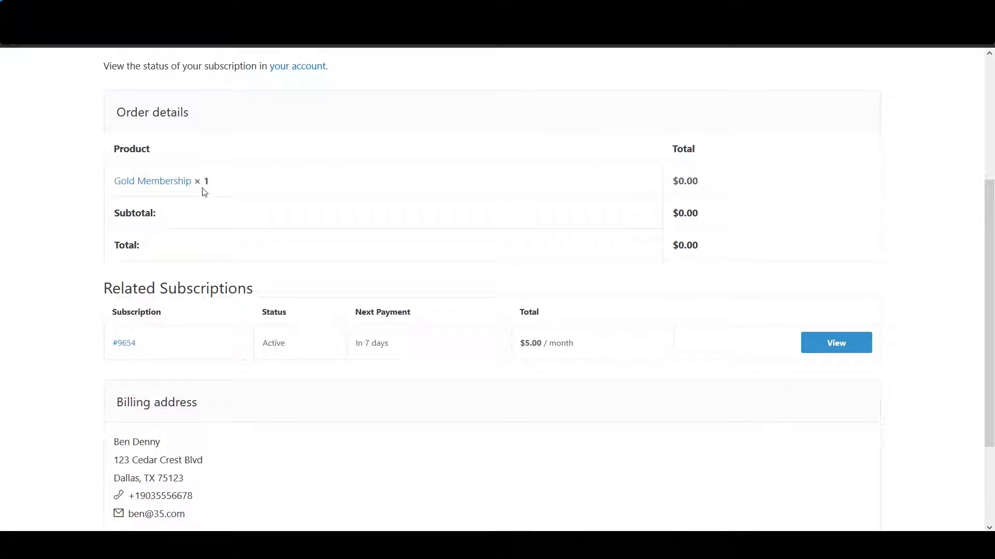
{"action": "scroll", "coordinate": [247, 278], "scroll_direction": "down", "scroll_amount": 3}
{"action": "scroll", "coordinate": [246, 280], "scroll_direction": "up", "scroll_amount": 6}
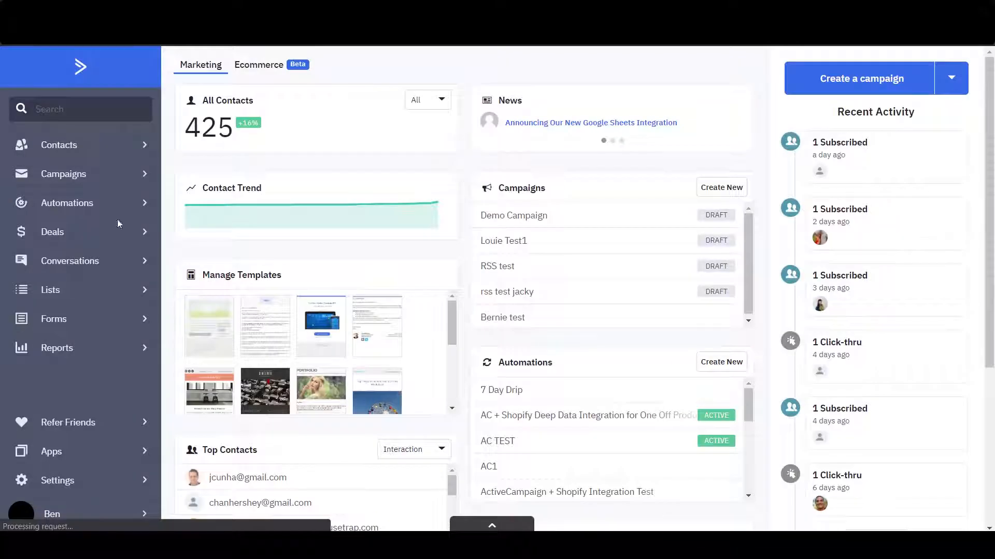
Step: Look up the buyer's contact in ActiveCampaign by e-mail and confirm the Gold Membership tag in its Tags field
{"action": "left_click", "coordinate": [72, 110]}
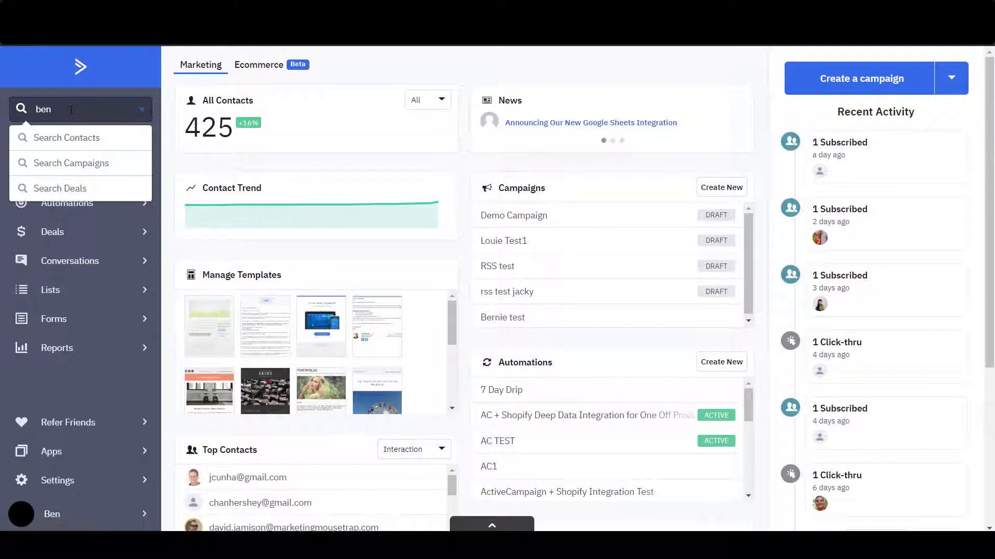
{"action": "key", "text": "Return"}
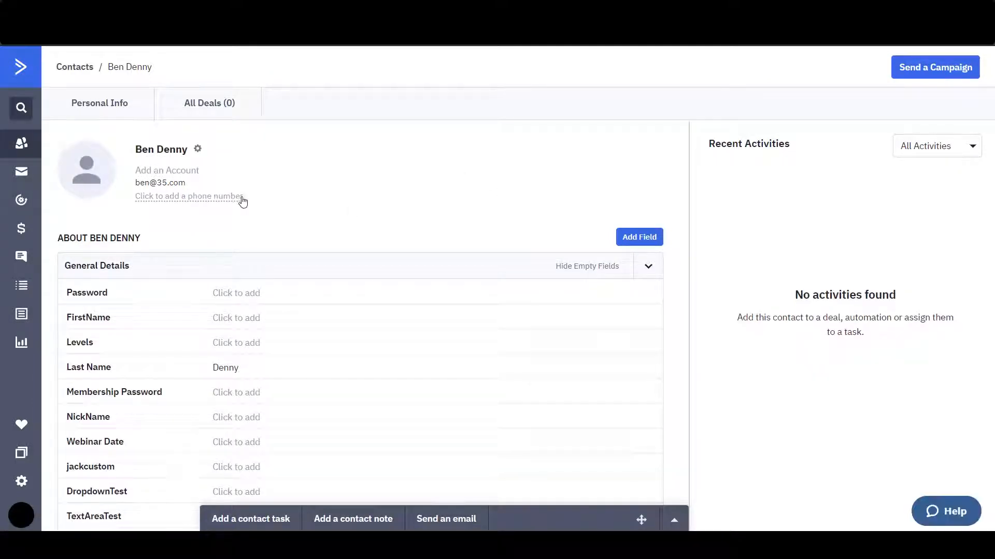
{"action": "scroll", "coordinate": [242, 200], "scroll_direction": "down", "scroll_amount": 3}
{"action": "scroll", "coordinate": [263, 283], "scroll_direction": "down", "scroll_amount": 8}
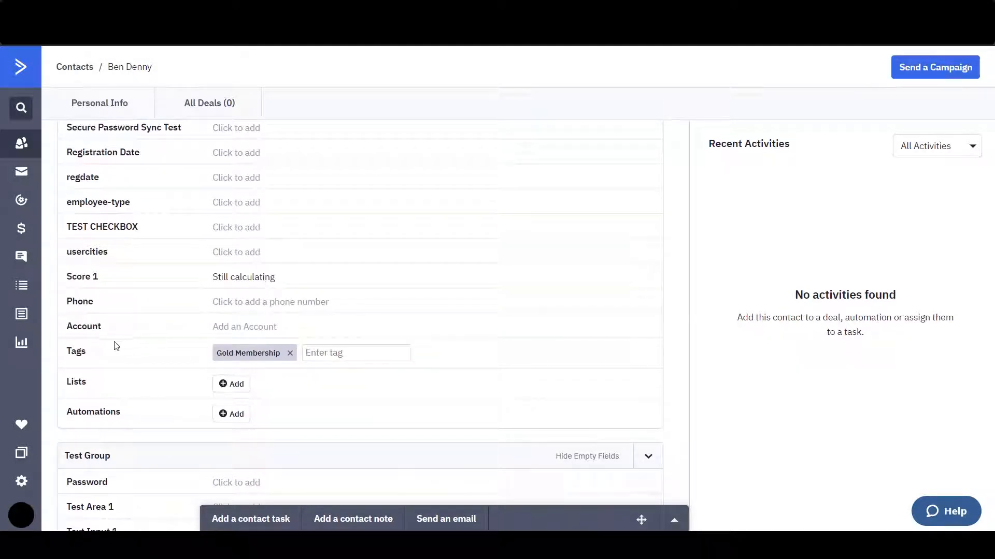
{"action": "left_click_drag", "start_coordinate": [72, 352], "coordinate": [105, 356]}
{"action": "left_click", "coordinate": [106, 356]}
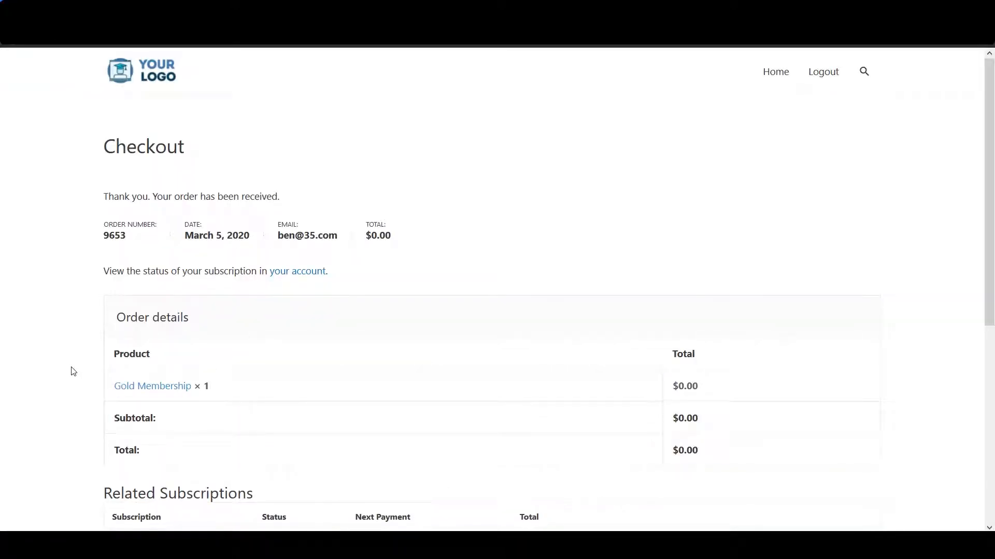
Step: From the customer's account page, open the Gold Membership subscription details
{"action": "left_click", "coordinate": [310, 279]}
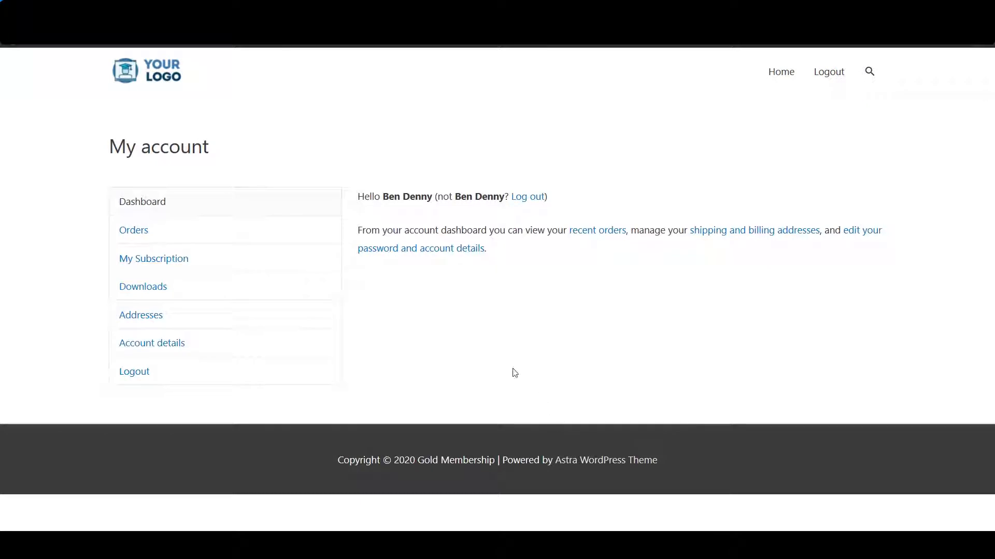
{"action": "left_click", "coordinate": [195, 266]}
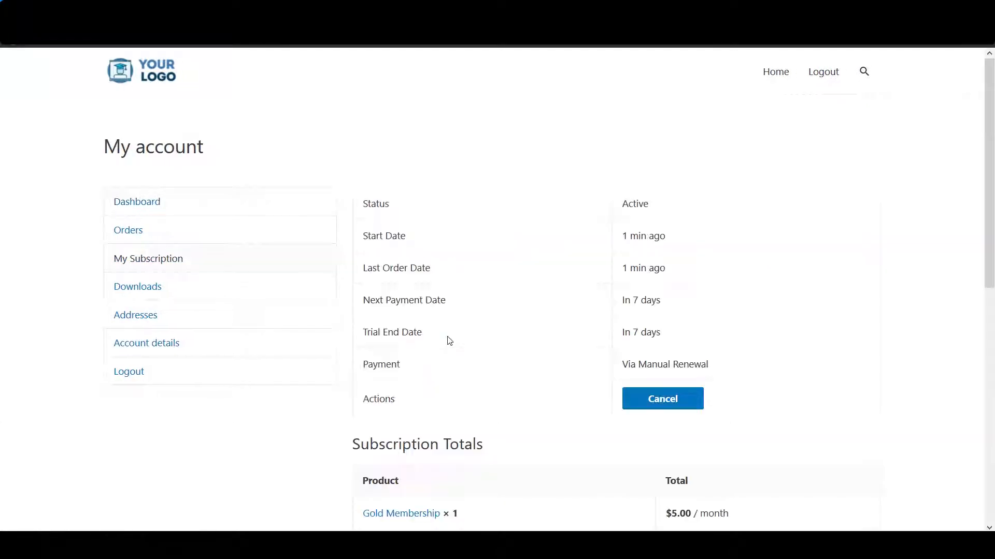
{"action": "scroll", "coordinate": [501, 326], "scroll_direction": "down", "scroll_amount": 2}
{"action": "scroll", "coordinate": [501, 326], "scroll_direction": "up", "scroll_amount": 1}
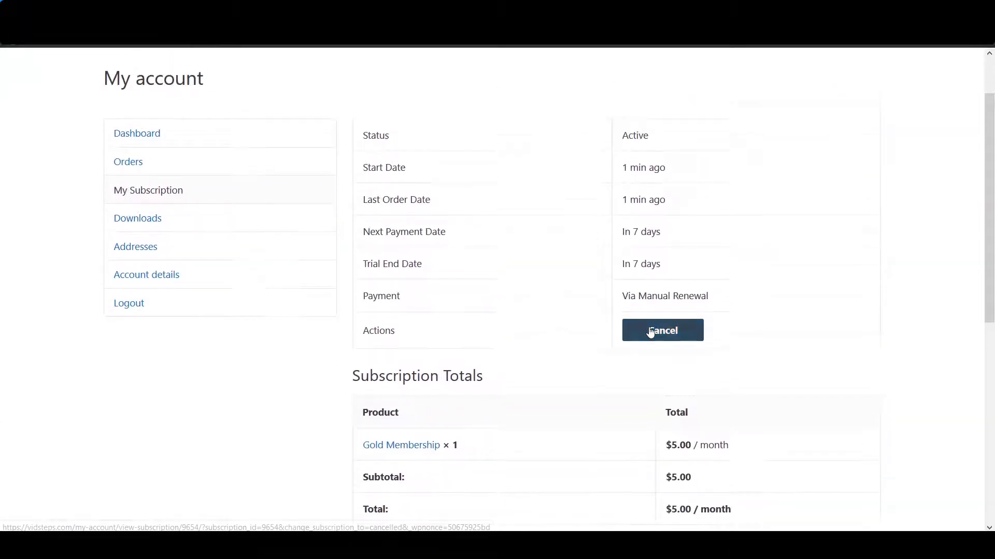
Step: Point out the trial end date and manual renewal payment method, then return to the home page
{"action": "left_click_drag", "start_coordinate": [368, 263], "coordinate": [443, 268]}
{"action": "left_click", "coordinate": [443, 268]}
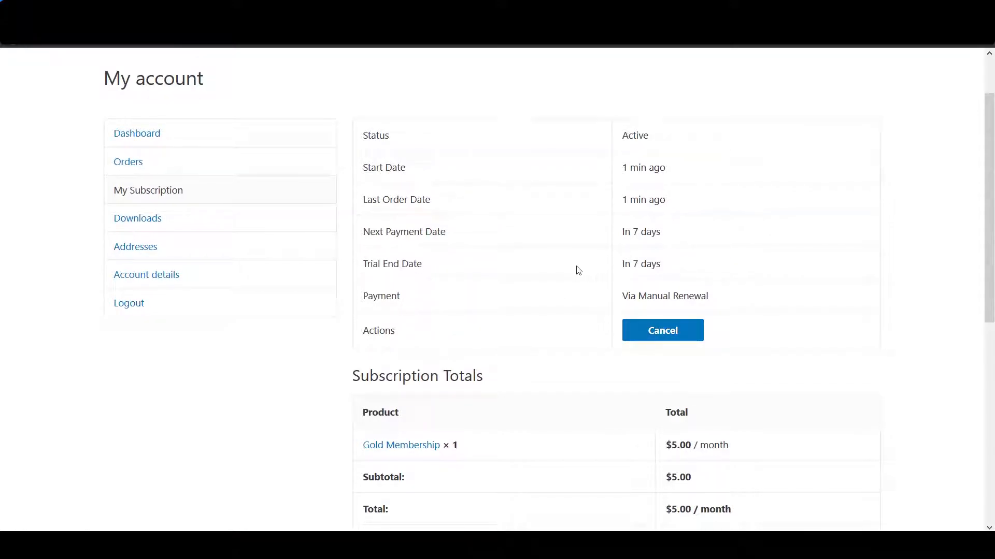
{"action": "left_click_drag", "start_coordinate": [725, 296], "coordinate": [510, 294]}
{"action": "left_click", "coordinate": [518, 295]}
{"action": "scroll", "coordinate": [445, 387], "scroll_direction": "up", "scroll_amount": 2}
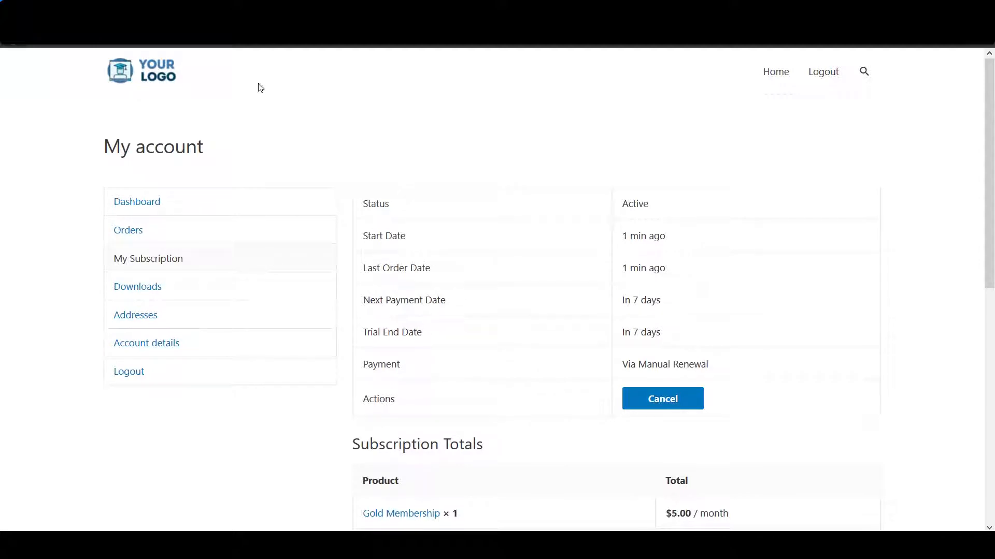
{"action": "left_click", "coordinate": [153, 74]}
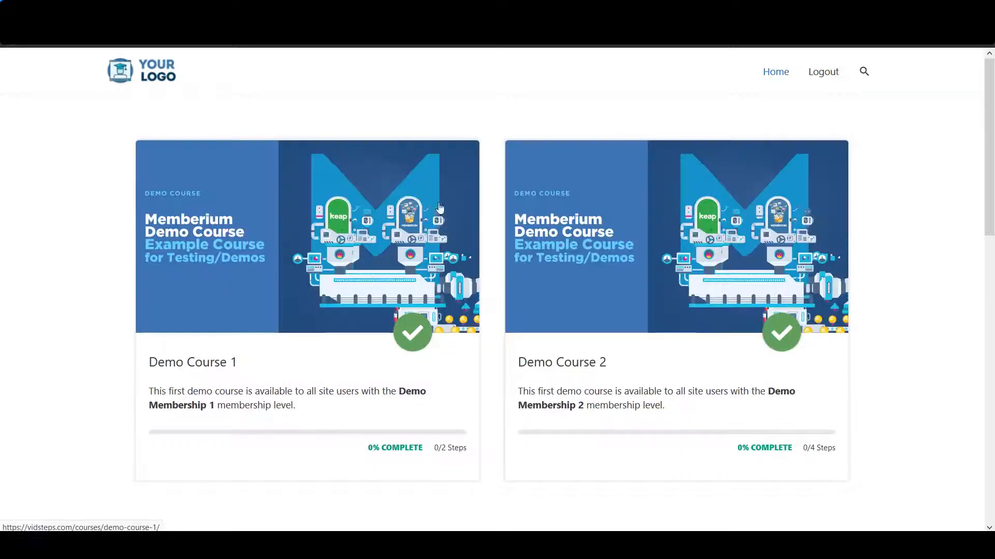
Step: Scroll through the home page's Memberium demo courses
{"action": "scroll", "coordinate": [327, 207], "scroll_direction": "down", "scroll_amount": 10}
{"action": "scroll", "coordinate": [327, 206], "scroll_direction": "up", "scroll_amount": 10}
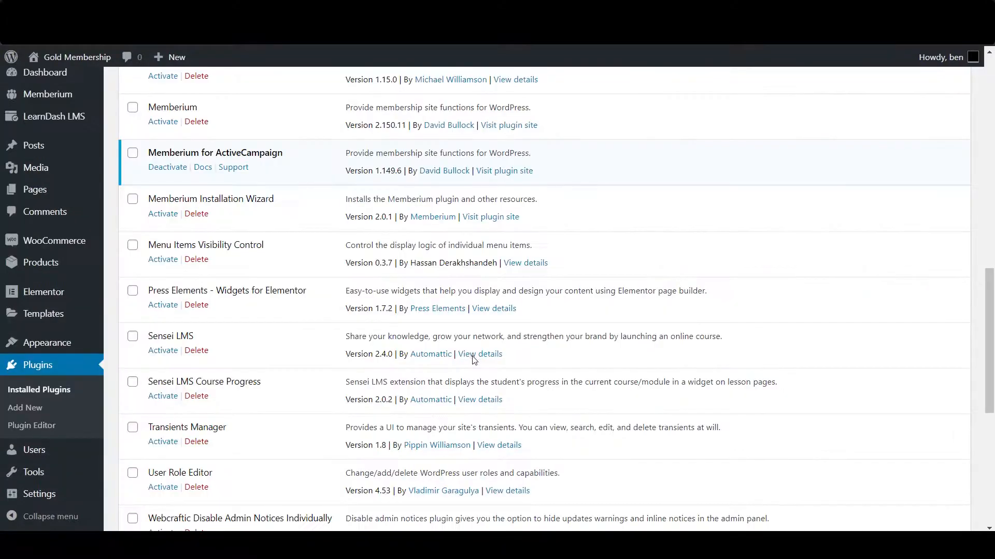
Step: Point out the active WooCommerce plugin in the Installed Plugins list
{"action": "scroll", "coordinate": [473, 356], "scroll_direction": "down", "scroll_amount": 8}
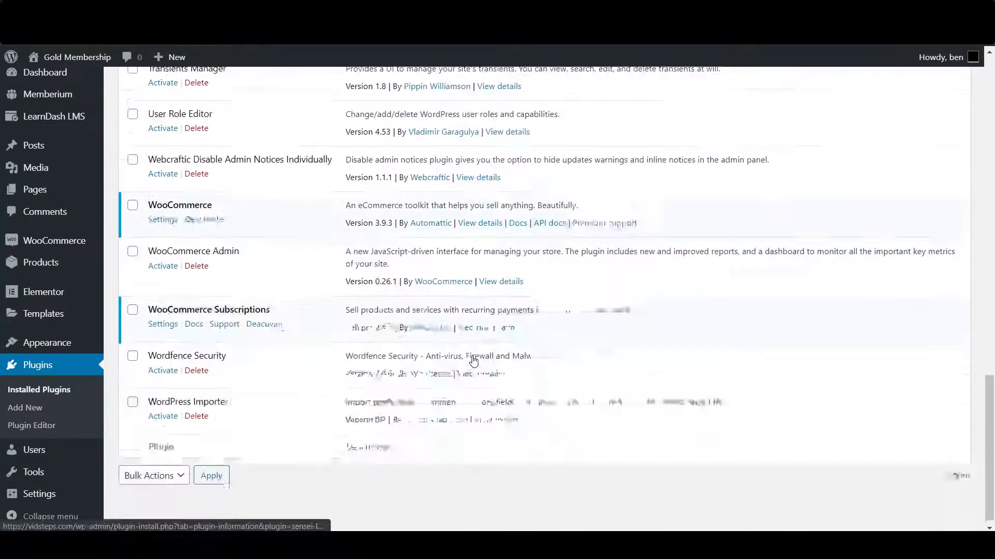
{"action": "left_click_drag", "start_coordinate": [155, 194], "coordinate": [247, 197]}
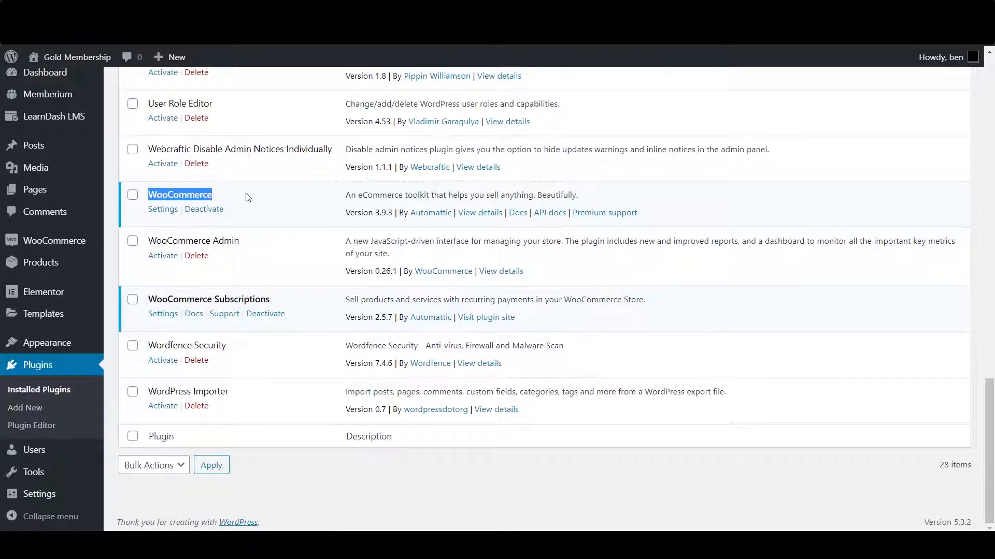
{"action": "left_click", "coordinate": [248, 198]}
{"action": "scroll", "coordinate": [262, 202], "scroll_direction": "up", "scroll_amount": 10}
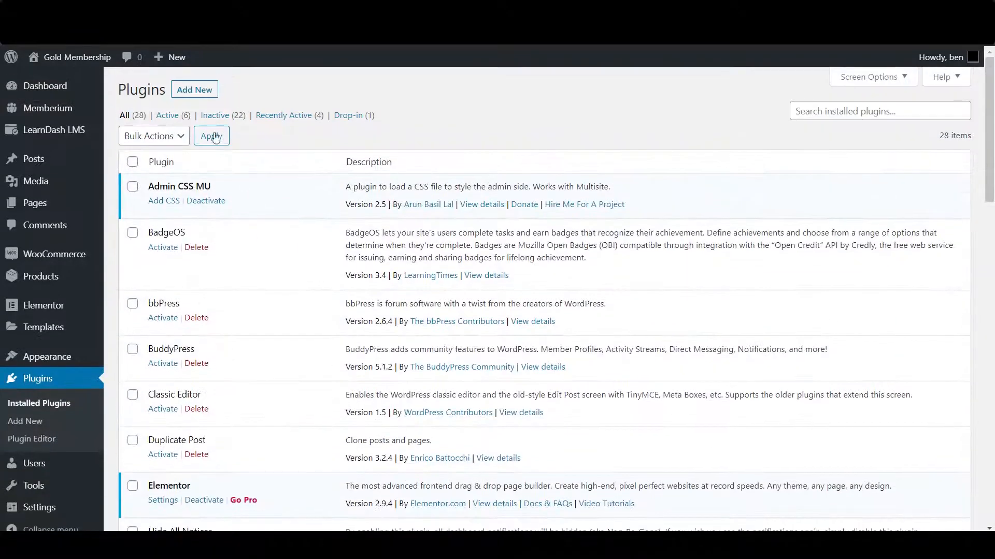
Step: Search new plugins for 'woocommerce' and point out WooCommerce and WooCommerce Subscriptions
{"action": "left_click", "coordinate": [201, 91]}
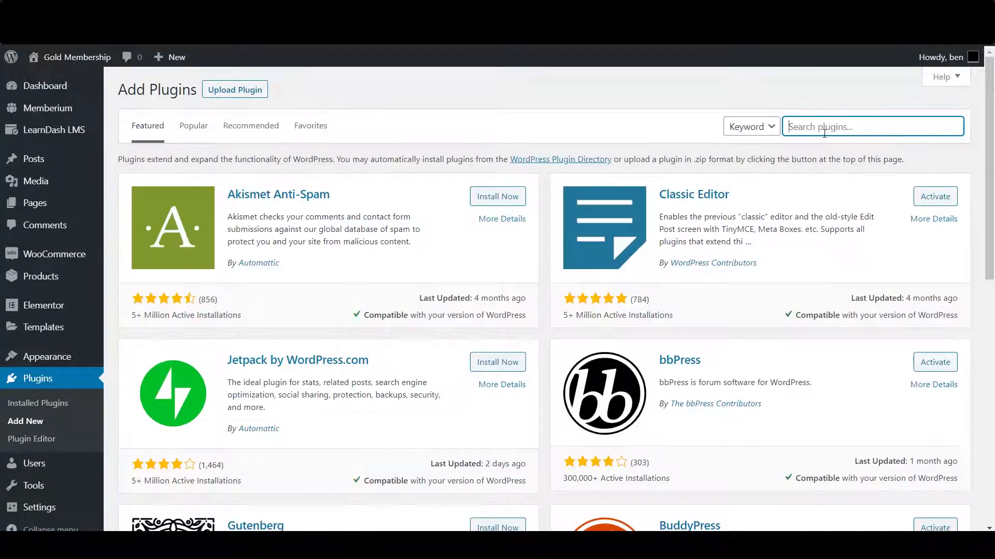
{"action": "left_click", "coordinate": [823, 128]}
{"action": "type", "text": "woocommerce"}
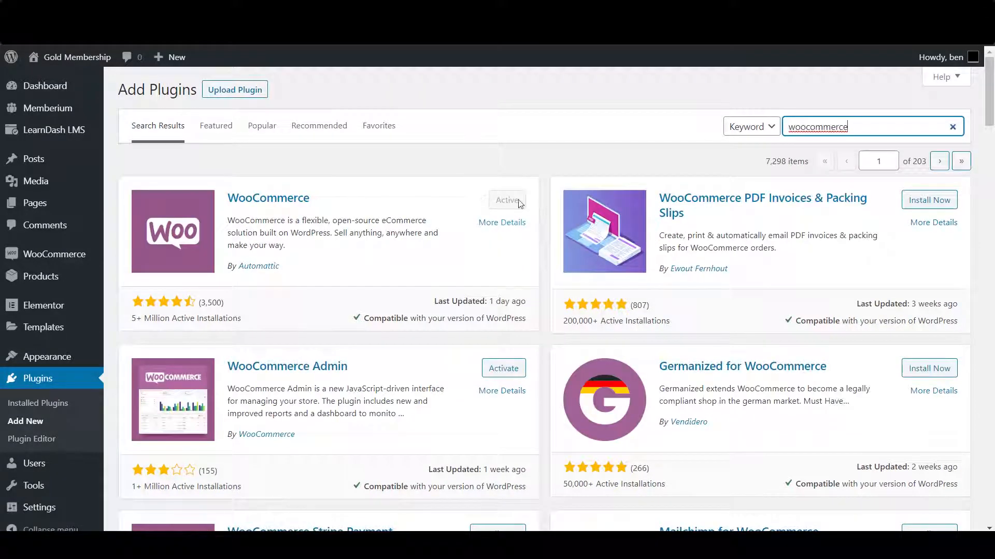
{"action": "left_click_drag", "start_coordinate": [136, 319], "coordinate": [241, 319]}
{"action": "left_click", "coordinate": [241, 320]}
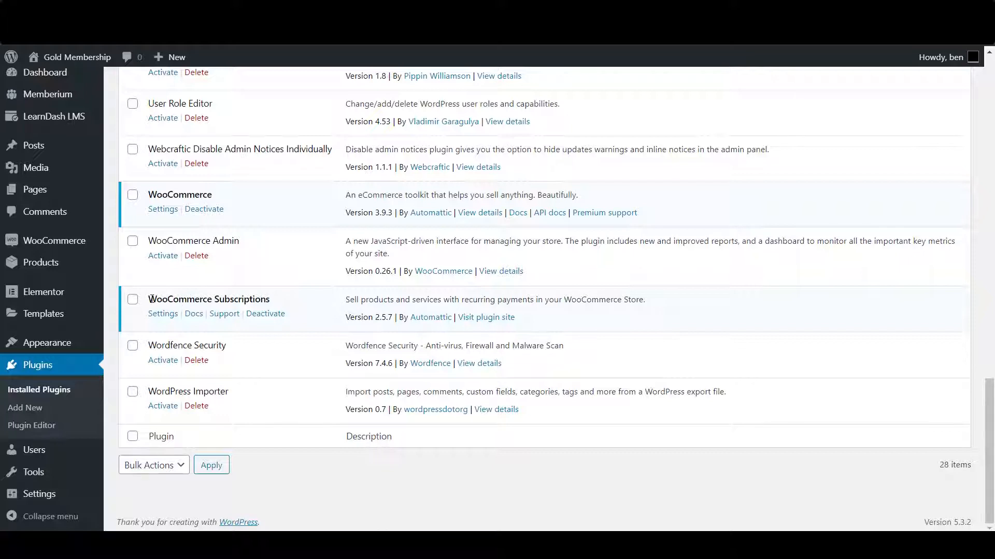
{"action": "left_click_drag", "start_coordinate": [150, 299], "coordinate": [281, 305]}
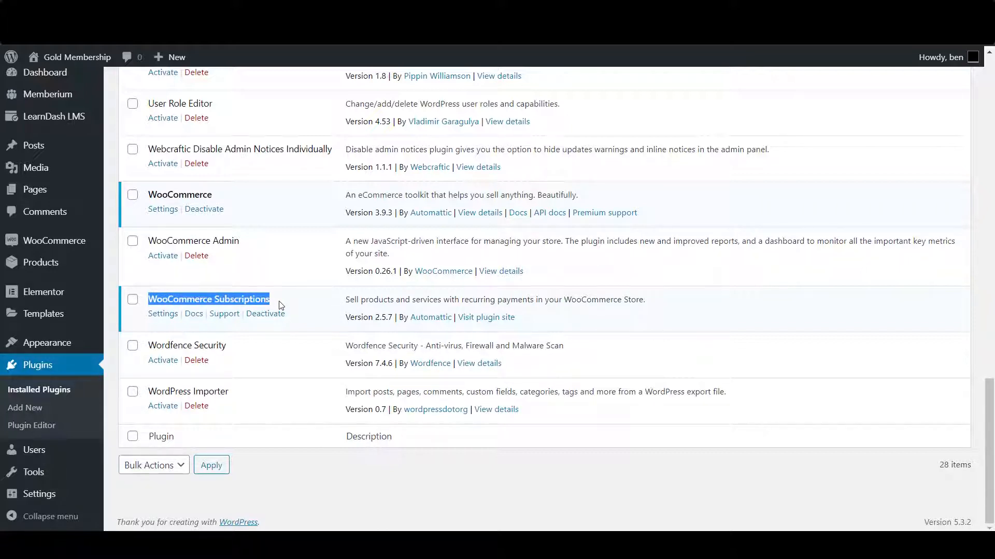
{"action": "left_click", "coordinate": [281, 305]}
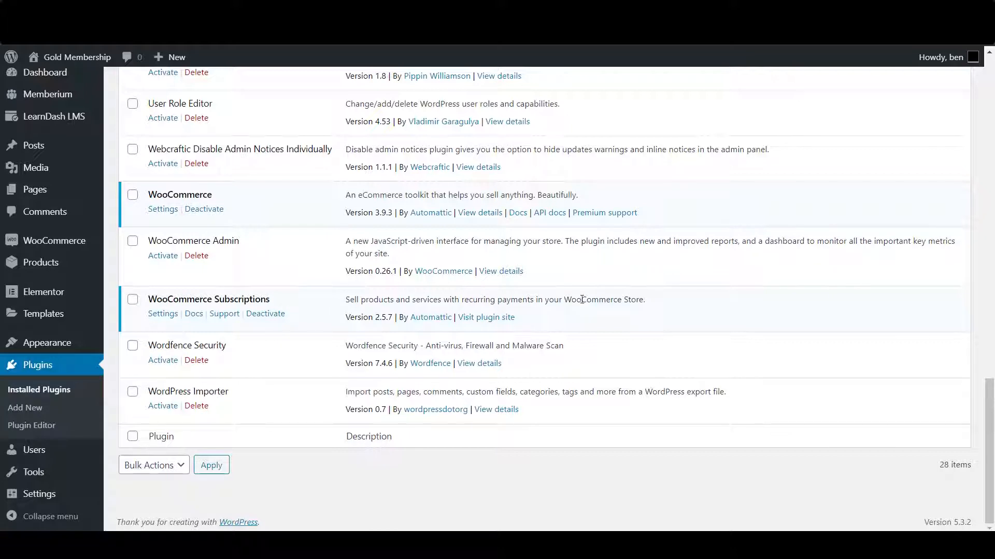
{"action": "mouse_move", "coordinate": [60, 241]}
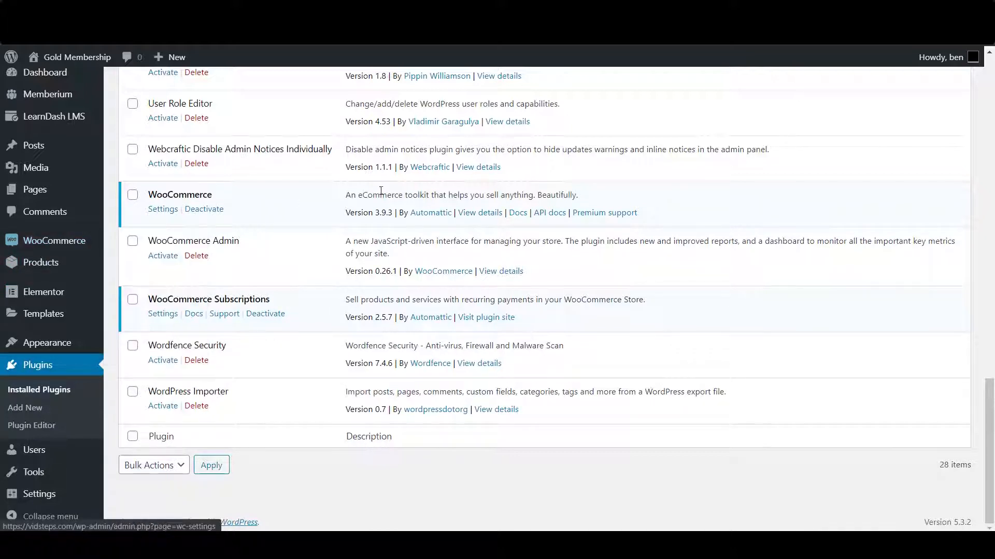
{"action": "mouse_move", "coordinate": [68, 267]}
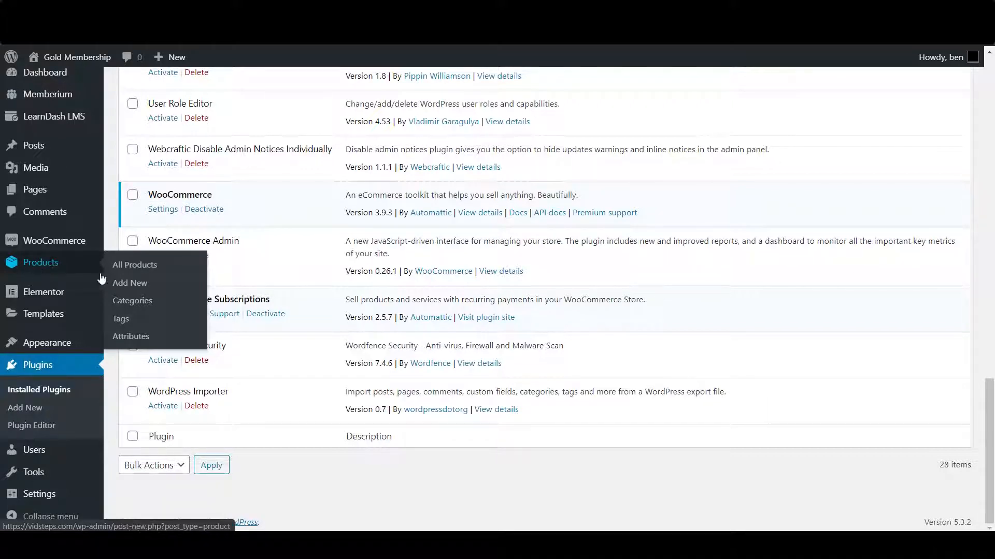
Step: Open the Gold Membership product for editing from the All Products list
{"action": "left_click", "coordinate": [156, 273]}
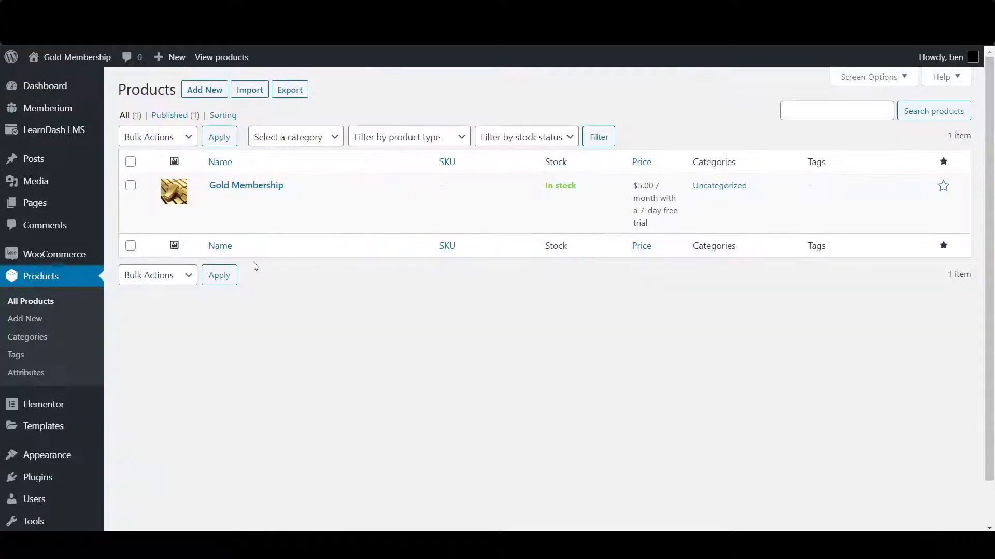
{"action": "left_click", "coordinate": [239, 185]}
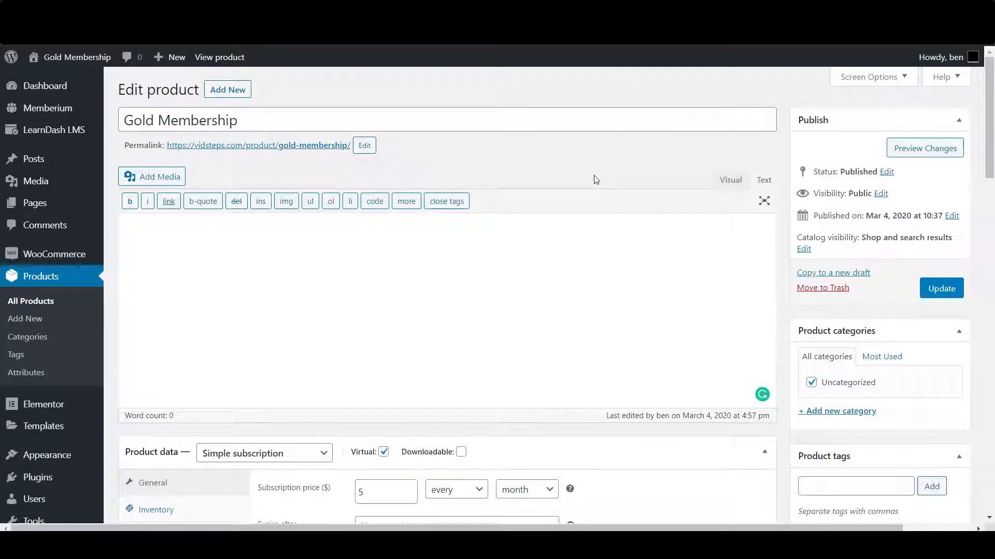
{"action": "left_click", "coordinate": [329, 126]}
{"action": "left_click_drag", "start_coordinate": [328, 126], "coordinate": [124, 122]}
{"action": "left_click", "coordinate": [123, 122]}
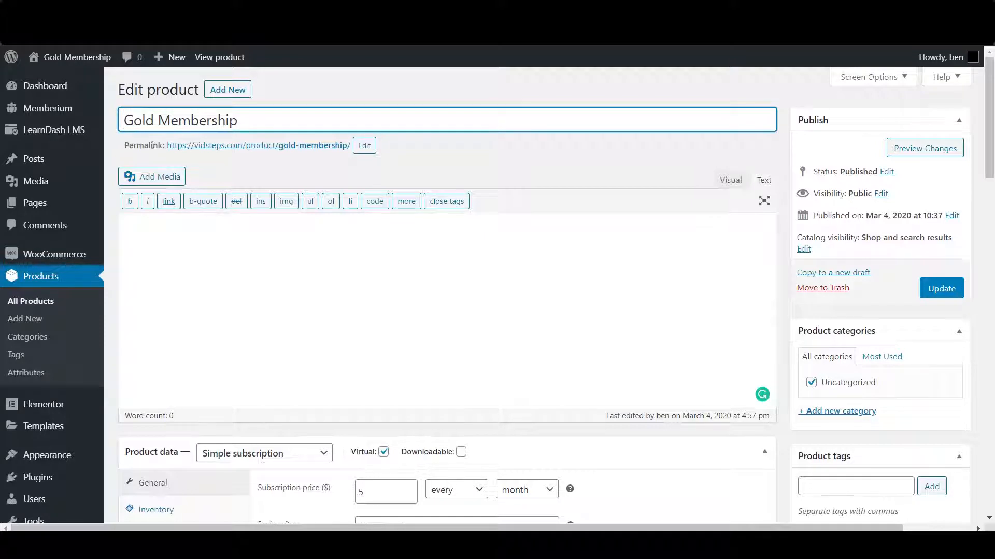
{"action": "left_click", "coordinate": [270, 277]}
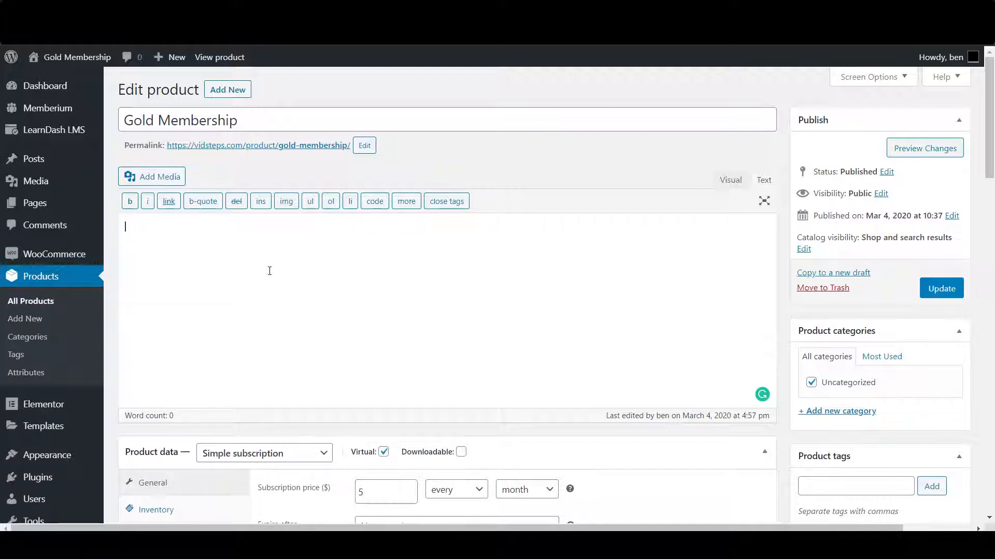
{"action": "scroll", "coordinate": [546, 284], "scroll_direction": "down", "scroll_amount": 5}
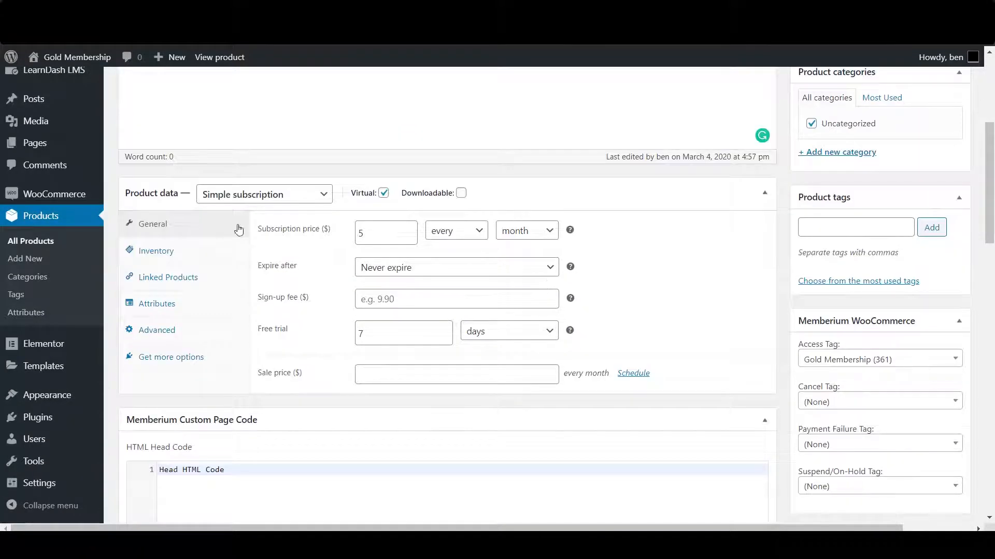
Step: Confirm the product type is Simple subscription and review the $5 monthly price and 7-day free trial
{"action": "left_click", "coordinate": [232, 194]}
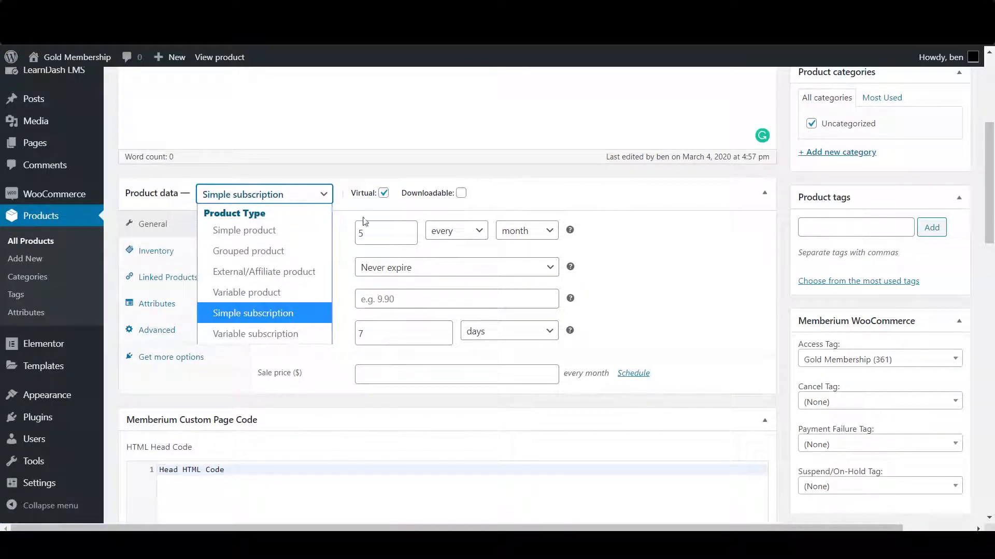
{"action": "left_click", "coordinate": [300, 198]}
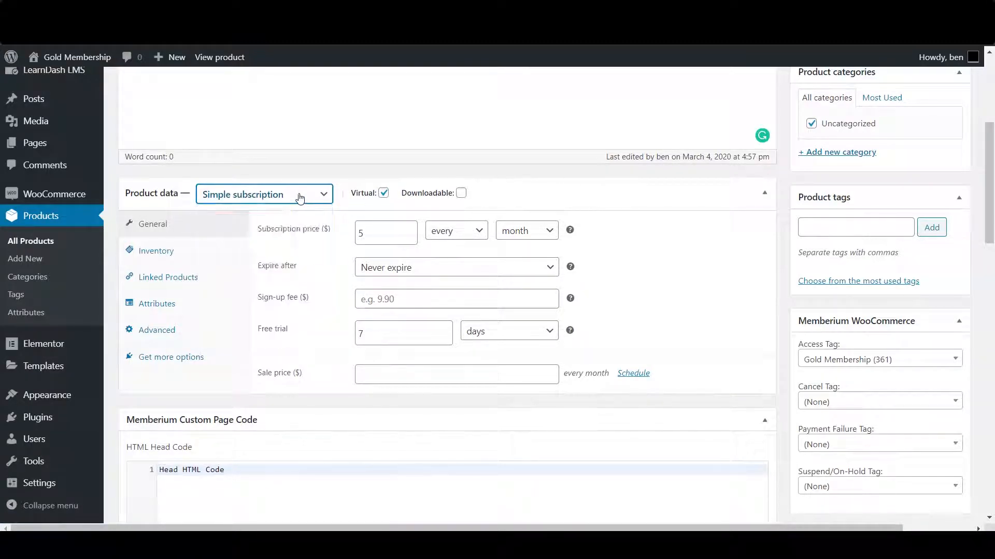
{"action": "left_click", "coordinate": [271, 202]}
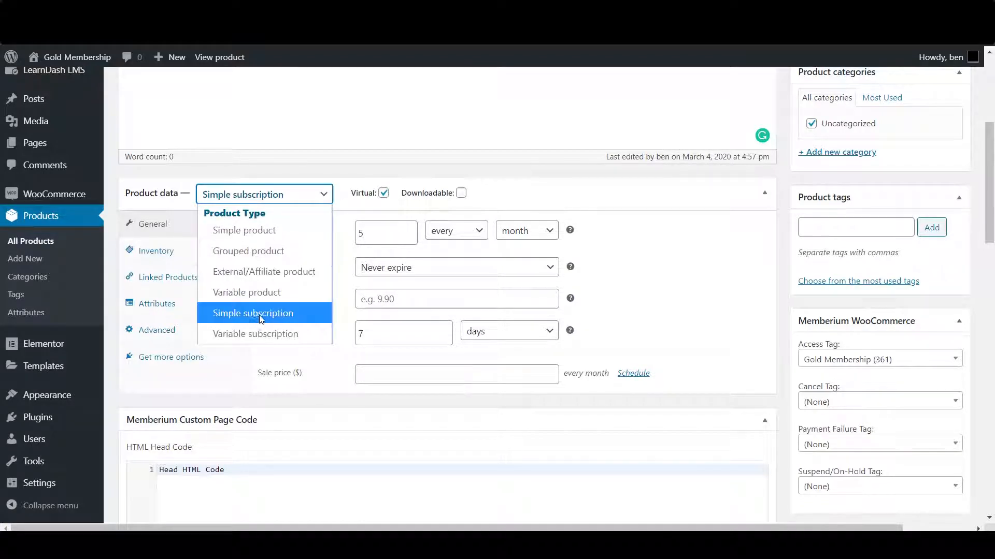
{"action": "left_click", "coordinate": [263, 313]}
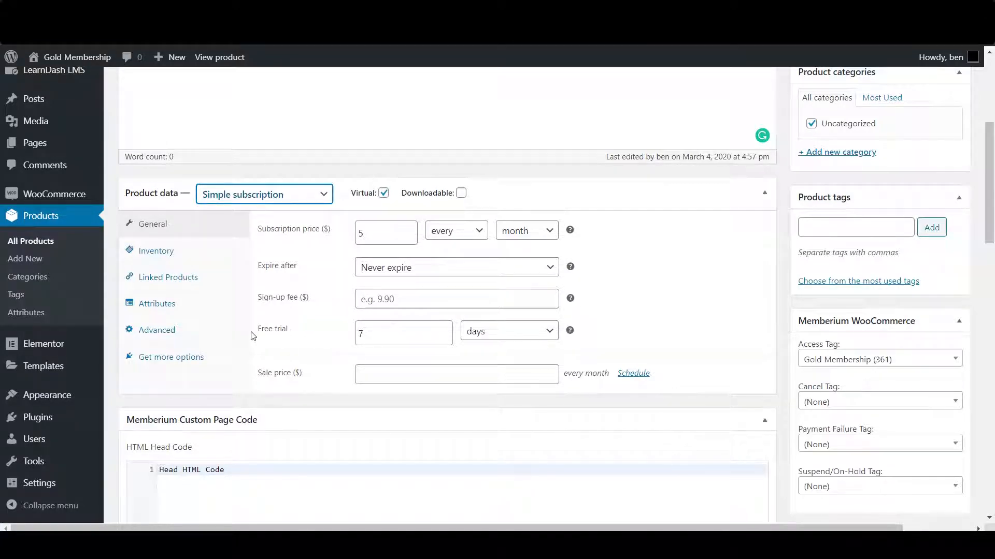
{"action": "left_click_drag", "start_coordinate": [263, 334], "coordinate": [309, 332]}
{"action": "scroll", "coordinate": [318, 296], "scroll_direction": "down", "scroll_amount": 15}
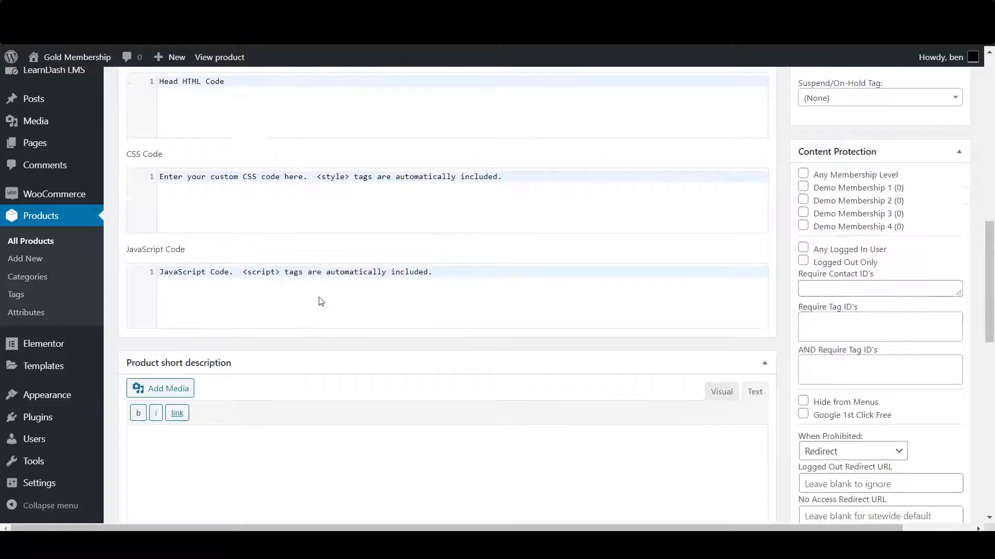
{"action": "scroll", "coordinate": [323, 296], "scroll_direction": "down", "scroll_amount": 5}
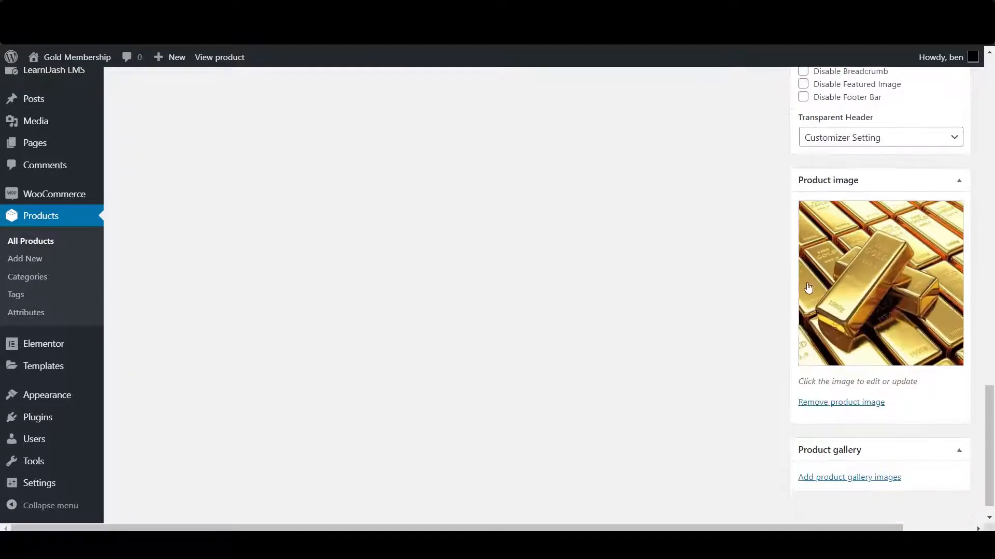
{"action": "scroll", "coordinate": [864, 303], "scroll_direction": "down", "scroll_amount": 1}
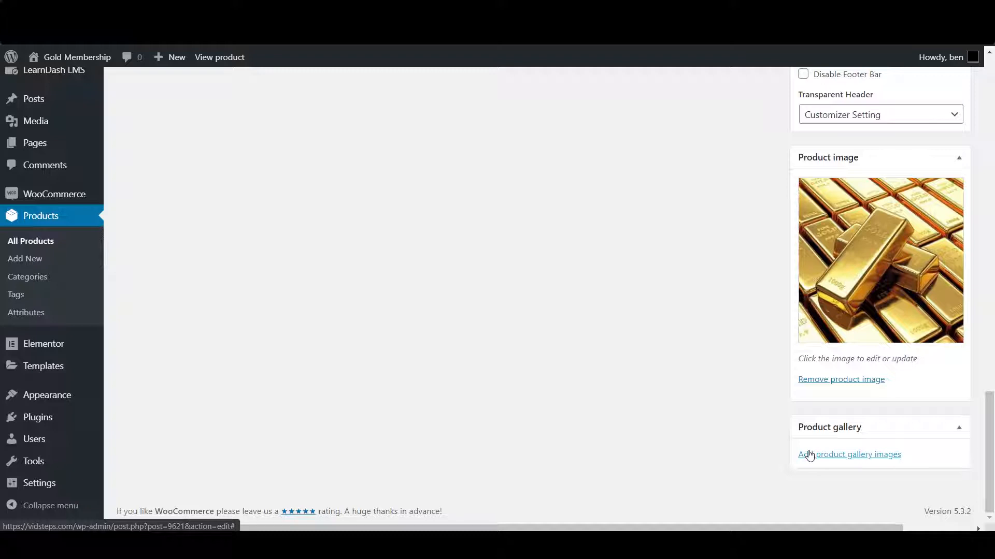
{"action": "scroll", "coordinate": [557, 363], "scroll_direction": "up", "scroll_amount": 10}
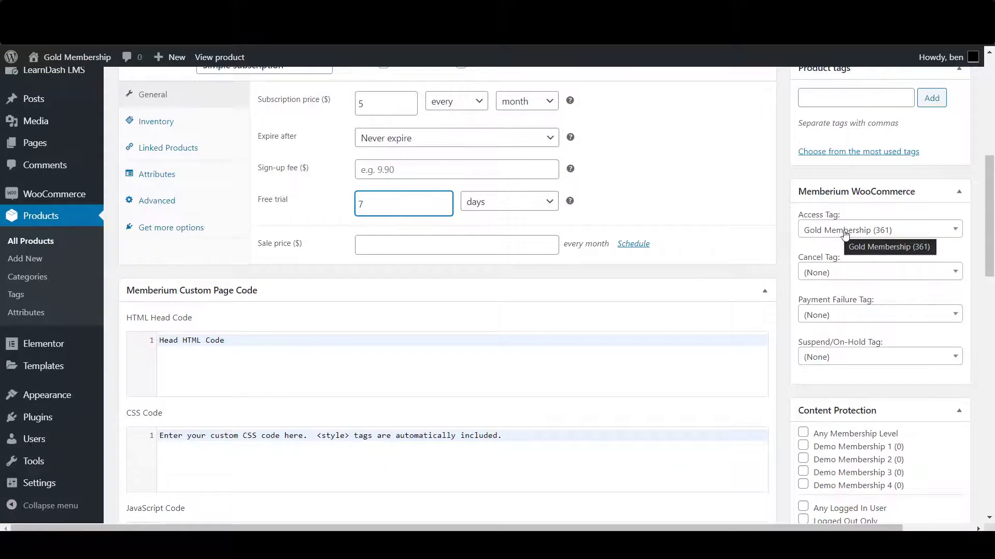
{"action": "scroll", "coordinate": [370, 168], "scroll_direction": "up", "scroll_amount": 8}
{"action": "scroll", "coordinate": [406, 162], "scroll_direction": "down", "scroll_amount": 8}
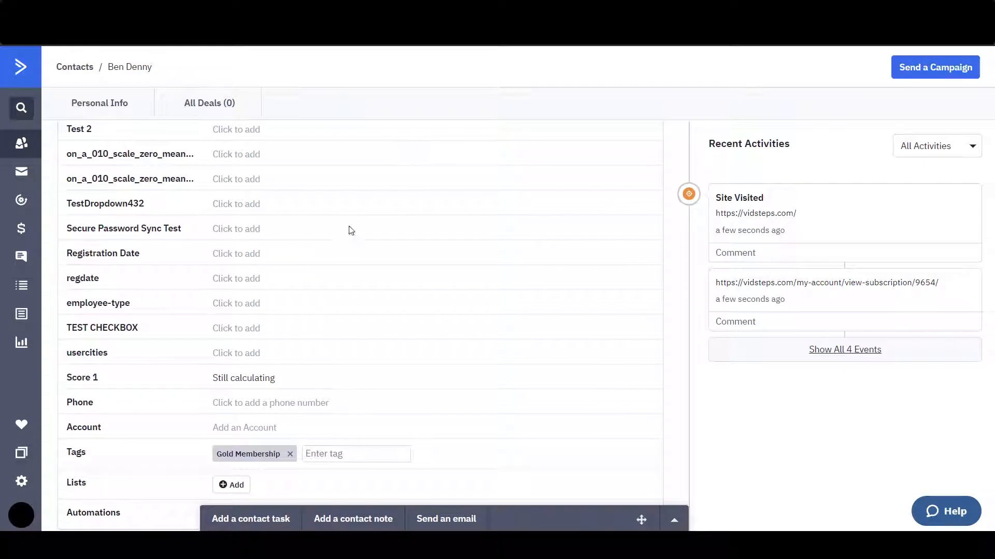
{"action": "scroll", "coordinate": [233, 284], "scroll_direction": "down", "scroll_amount": 4}
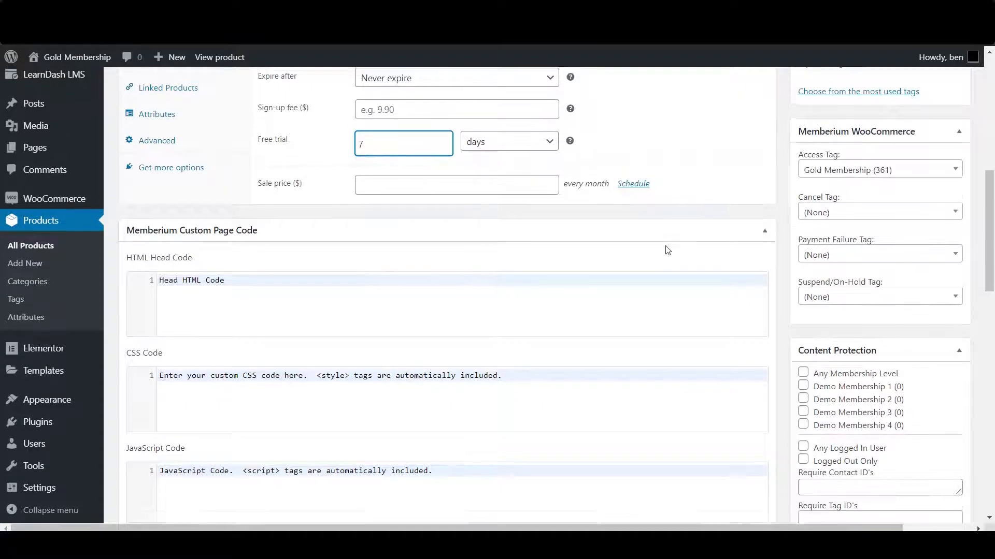
{"action": "scroll", "coordinate": [699, 233], "scroll_direction": "up", "scroll_amount": 5}
{"action": "scroll", "coordinate": [600, 262], "scroll_direction": "down", "scroll_amount": 3}
{"action": "scroll", "coordinate": [572, 273], "scroll_direction": "down", "scroll_amount": 1}
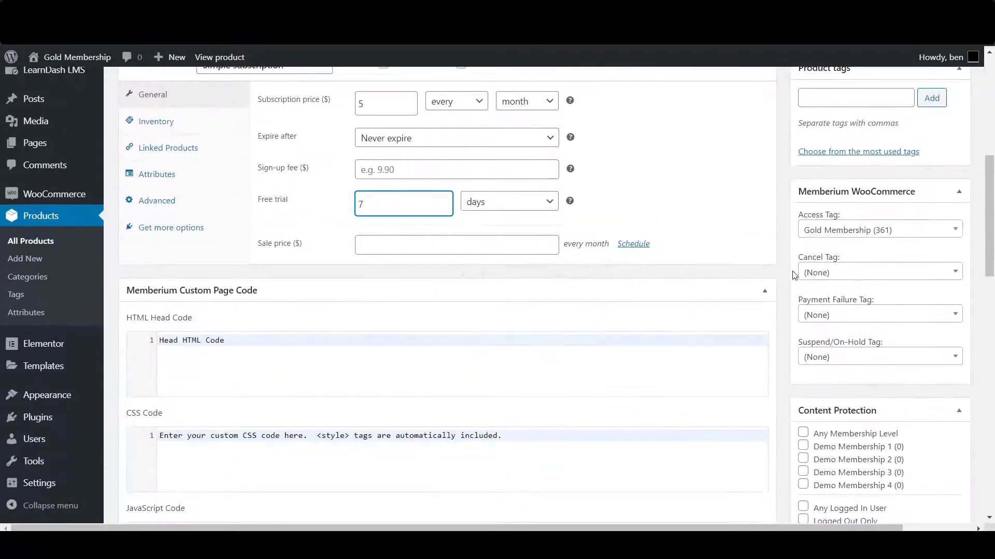
Step: Set the cancel, payment-failure and suspend tags to Gold MembershipCANC (363), PAYF (362) and SUSP (364)
{"action": "left_click", "coordinate": [856, 273]}
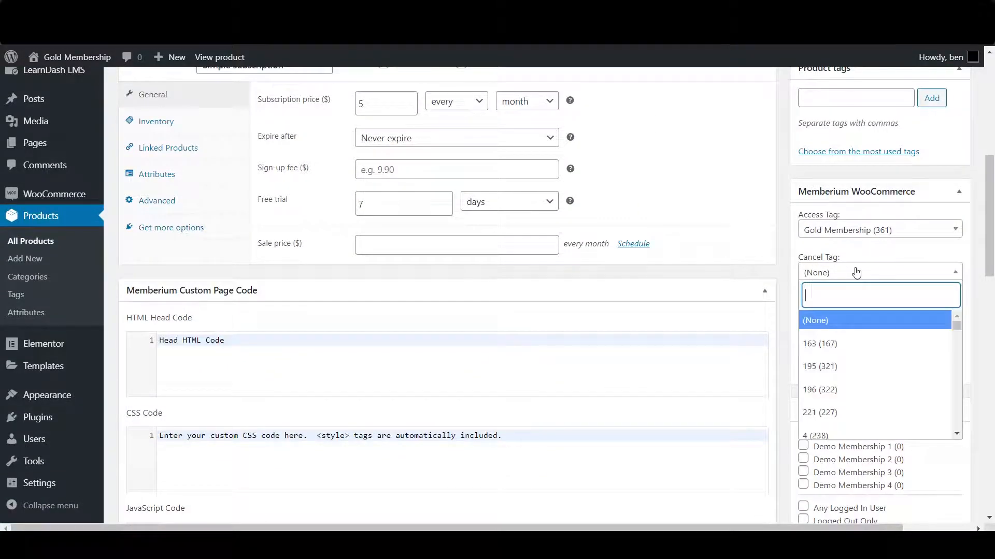
{"action": "type", "text": "gold membership"}
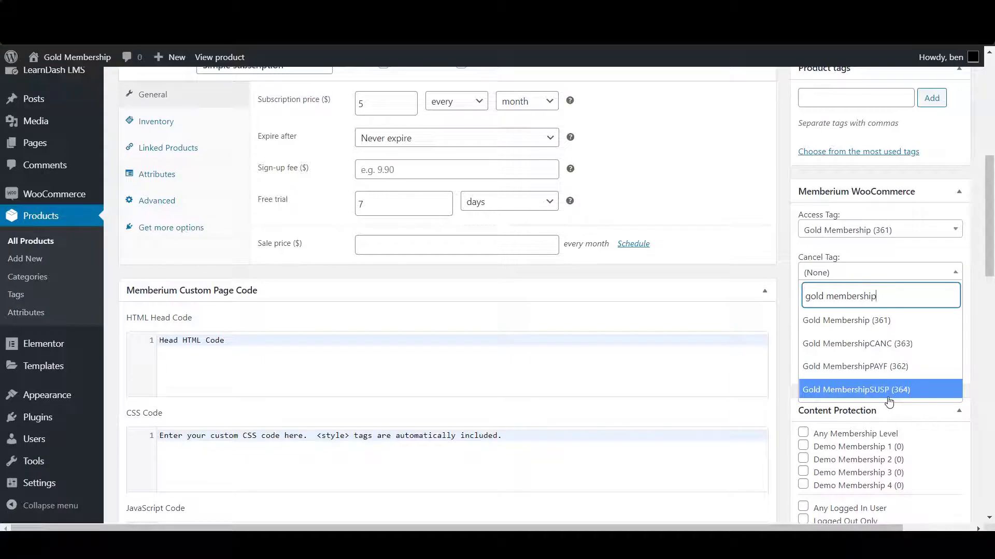
{"action": "right_click", "coordinate": [889, 349]}
{"action": "left_click", "coordinate": [886, 349]}
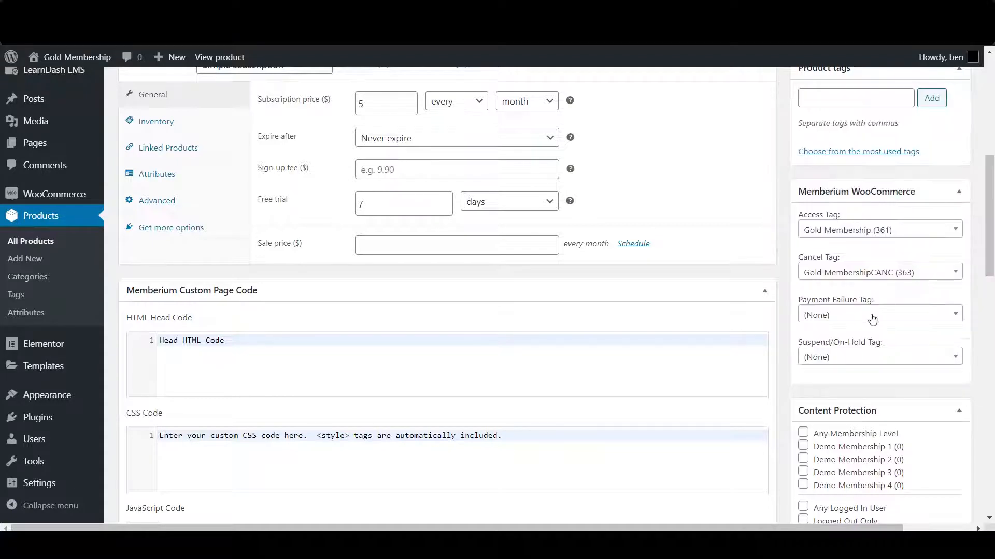
{"action": "left_click", "coordinate": [833, 316]}
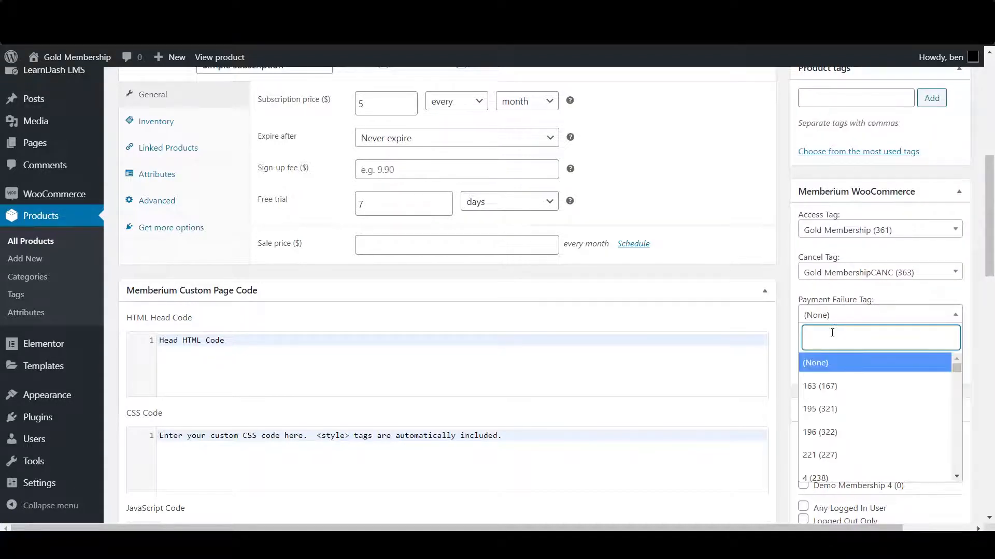
{"action": "type", "text": "go"}
{"action": "left_click", "coordinate": [880, 460]}
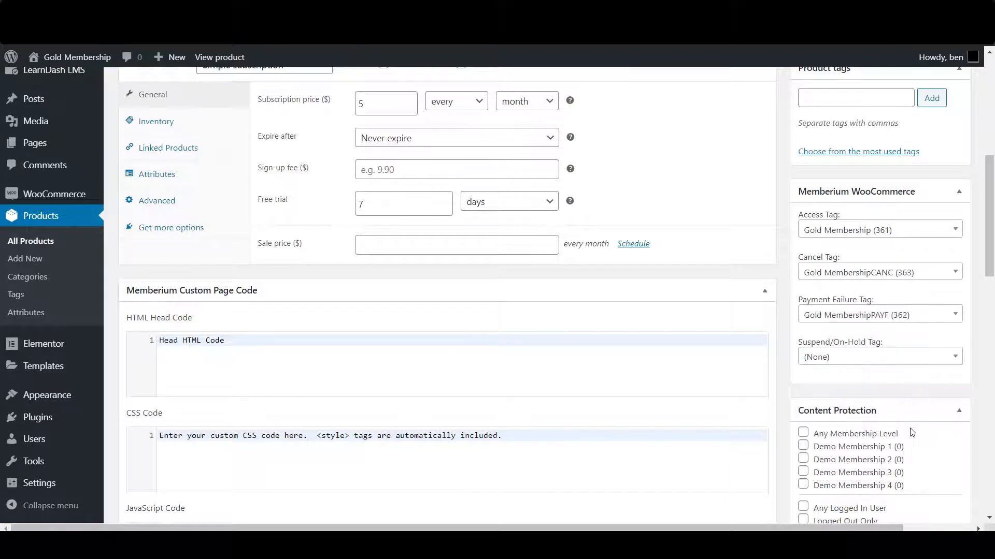
{"action": "left_click", "coordinate": [821, 362]}
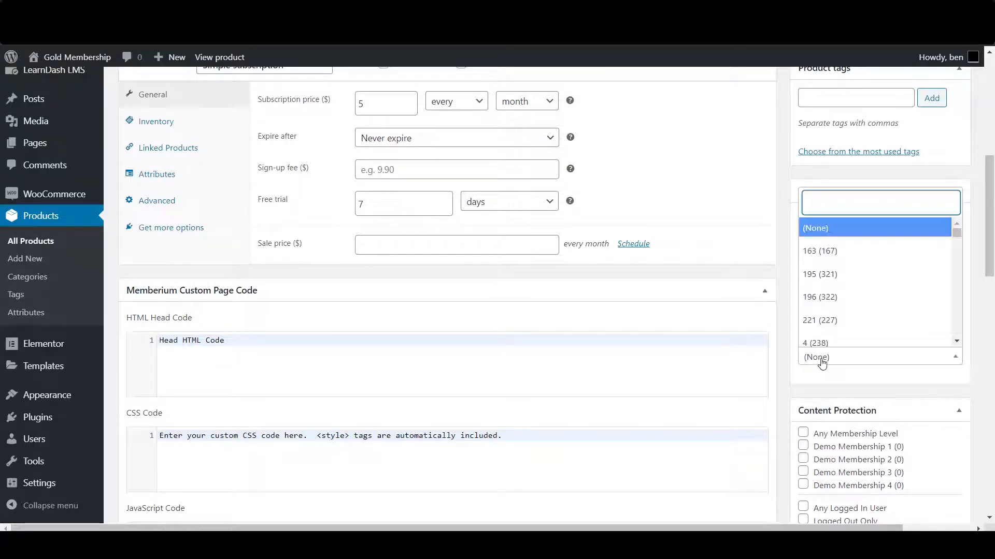
{"action": "type", "text": "susp"}
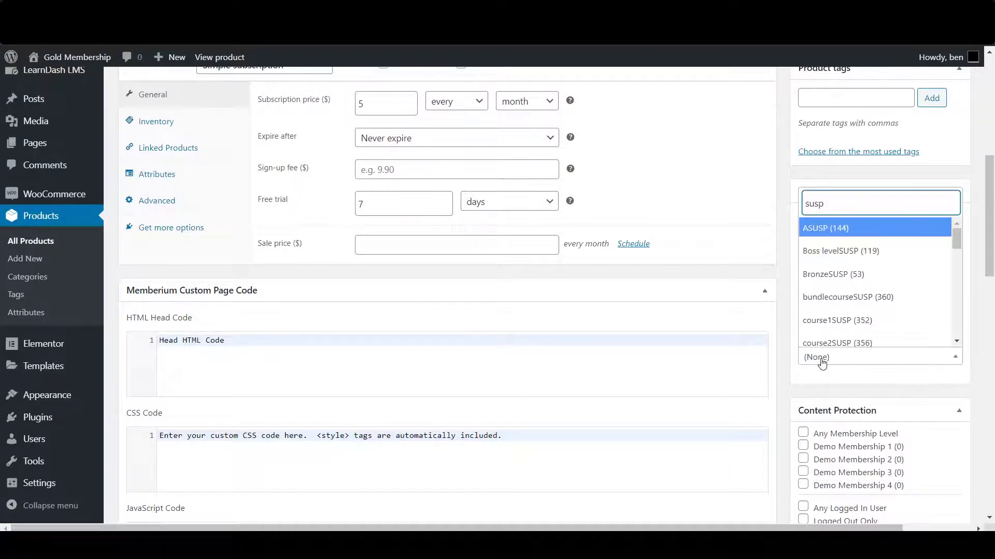
{"action": "left_click", "coordinate": [857, 337]}
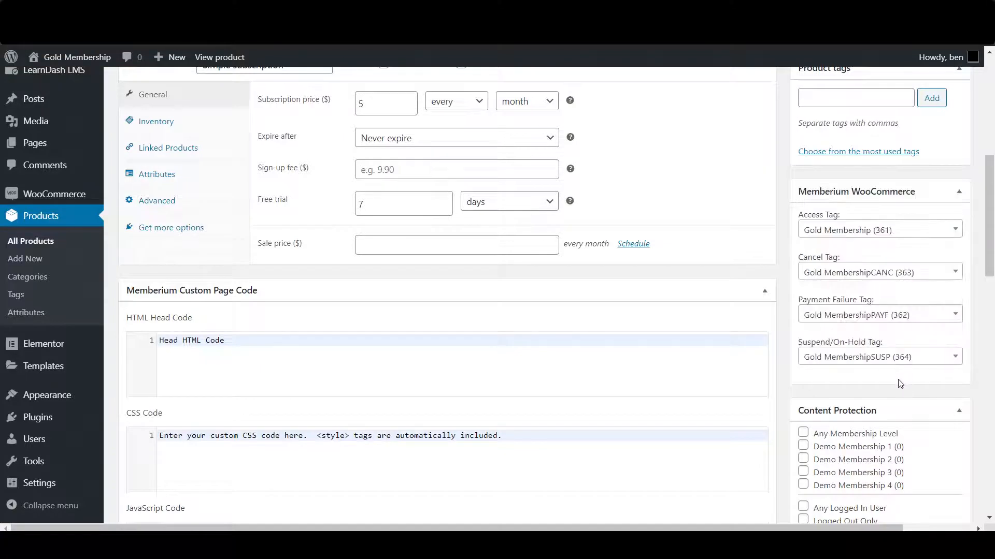
Step: Save the Gold Membership product and scroll through to check the saved tags
{"action": "scroll", "coordinate": [782, 329], "scroll_direction": "up", "scroll_amount": 5}
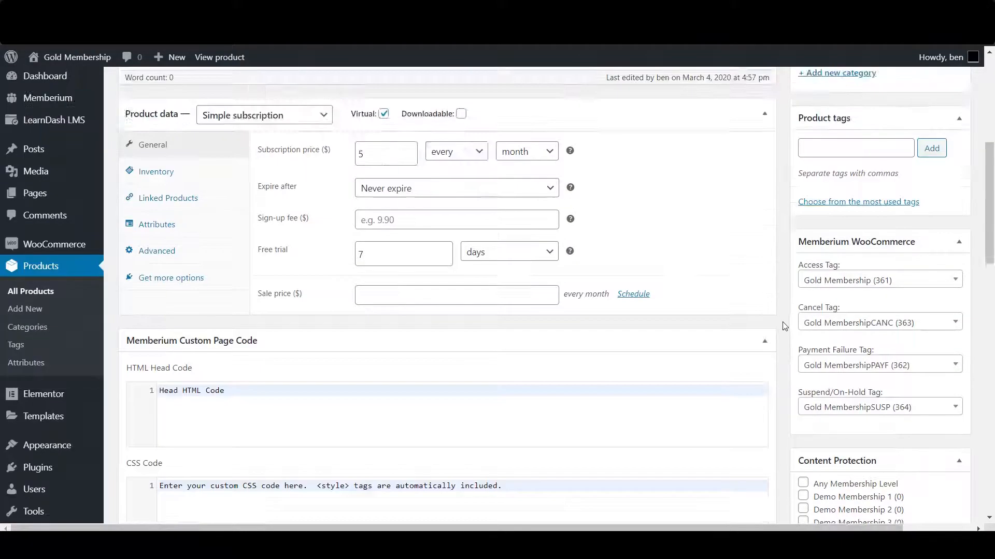
{"action": "left_click", "coordinate": [938, 151]}
{"action": "scroll", "coordinate": [822, 288], "scroll_direction": "down", "scroll_amount": 5}
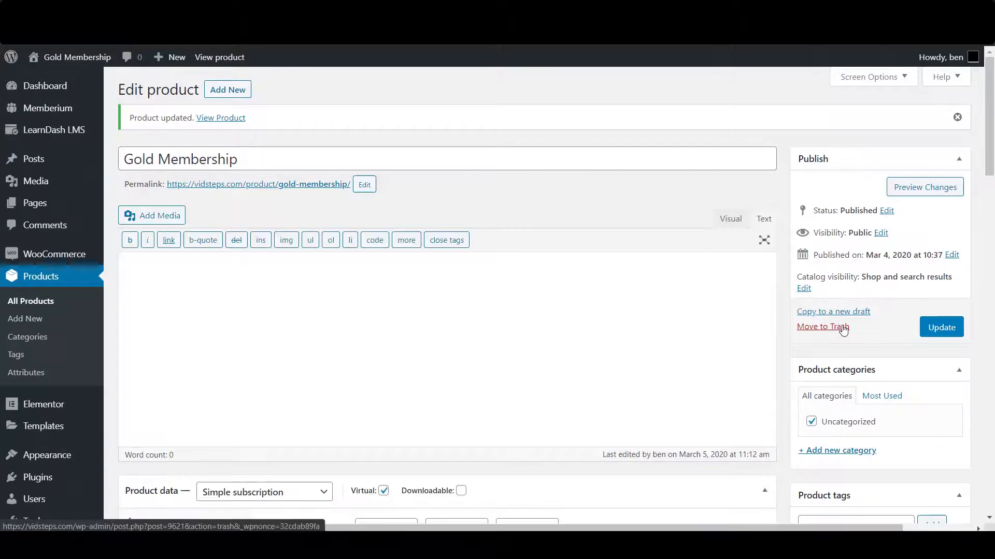
{"action": "scroll", "coordinate": [839, 327], "scroll_direction": "down", "scroll_amount": 8}
{"action": "scroll", "coordinate": [838, 323], "scroll_direction": "down", "scroll_amount": 2}
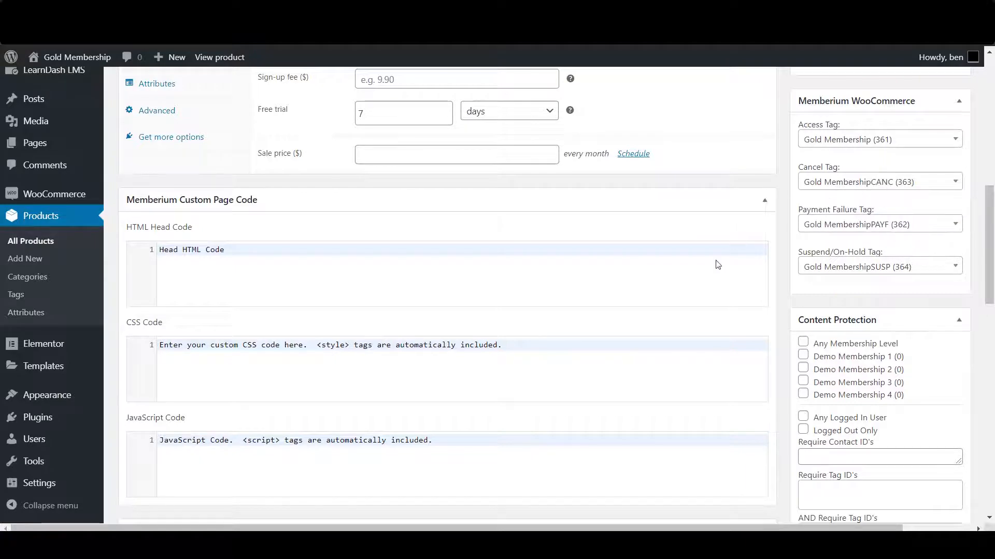
{"action": "scroll", "coordinate": [607, 208], "scroll_direction": "up", "scroll_amount": 1}
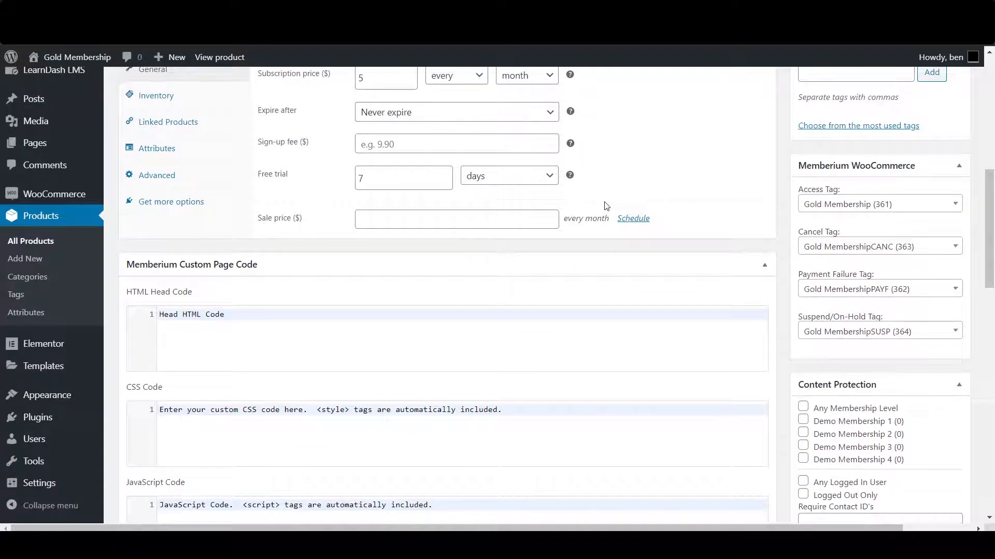
{"action": "scroll", "coordinate": [120, 178], "scroll_direction": "up", "scroll_amount": 1}
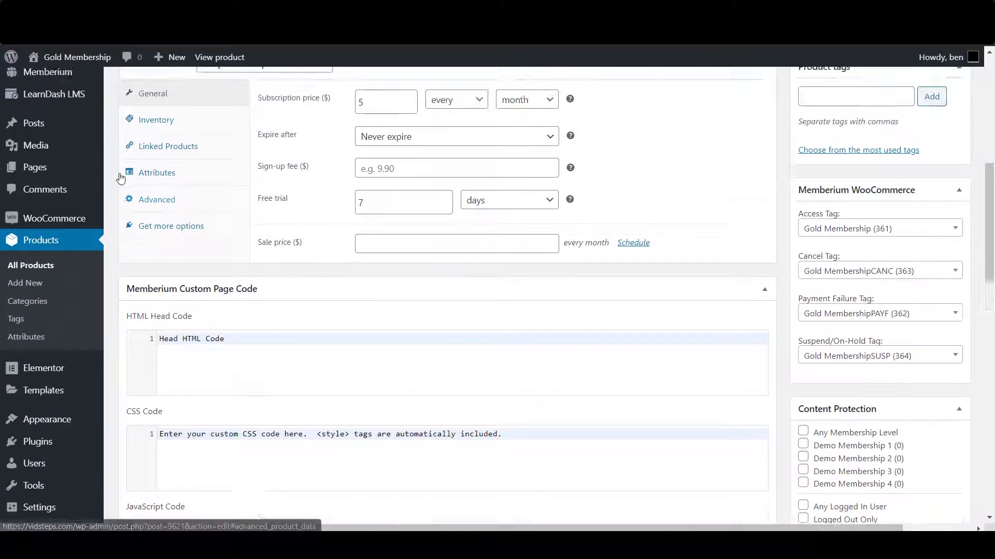
{"action": "scroll", "coordinate": [120, 177], "scroll_direction": "up", "scroll_amount": 5}
Step: Open Memberium Memberships in a new tab and edit the Gold Membership level
{"action": "mouse_move", "coordinate": [47, 108]}
{"action": "right_click", "coordinate": [145, 171]}
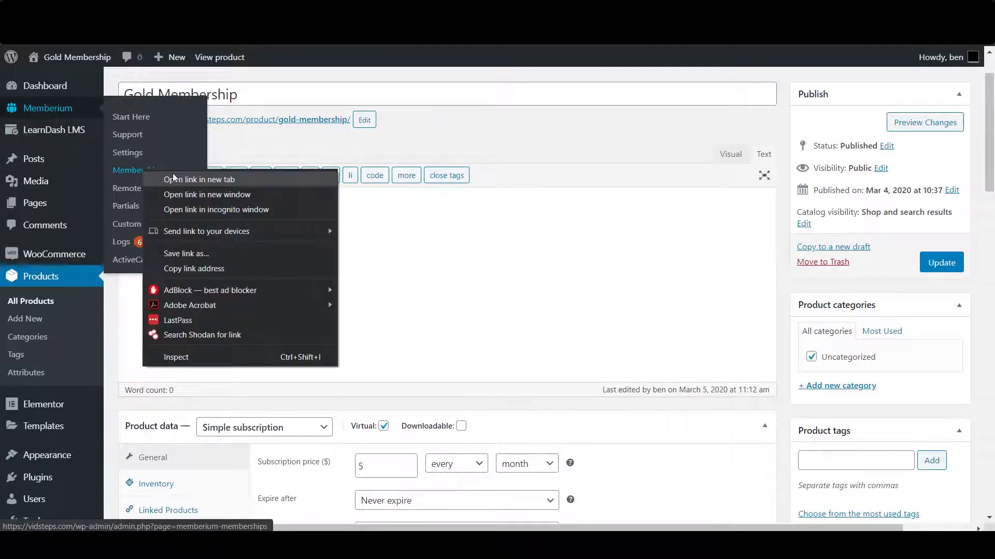
{"action": "left_click", "coordinate": [174, 178]}
{"action": "left_click", "coordinate": [562, 10]}
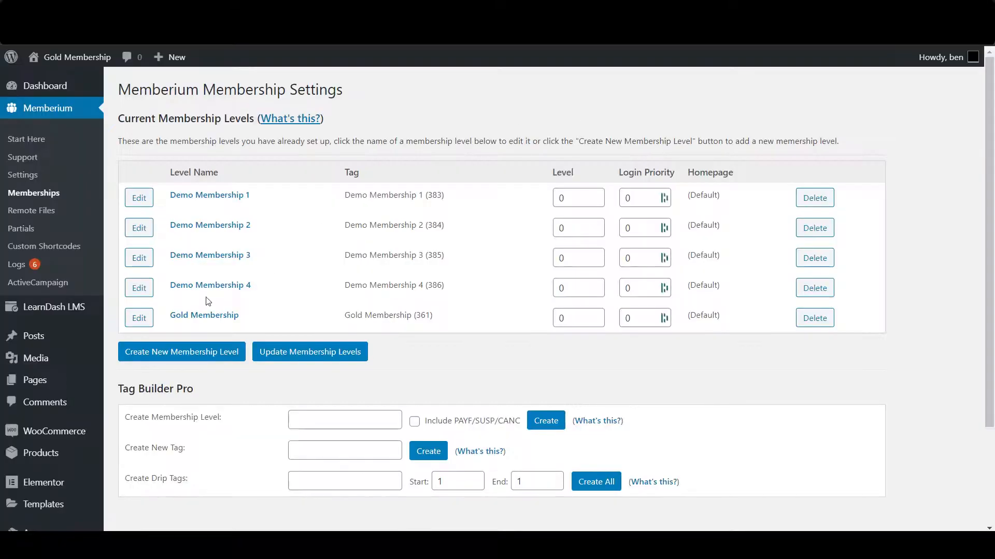
{"action": "left_click", "coordinate": [137, 318]}
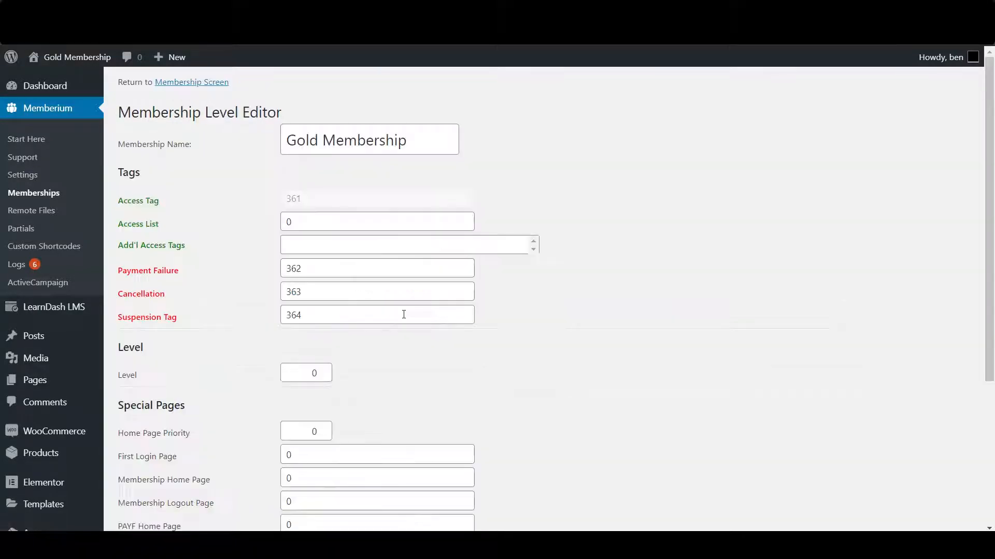
Step: Point out the Gold Membership name and its Access, Payment Failure, Cancellation and Suspension tag fields
{"action": "left_click_drag", "start_coordinate": [119, 279], "coordinate": [197, 281]}
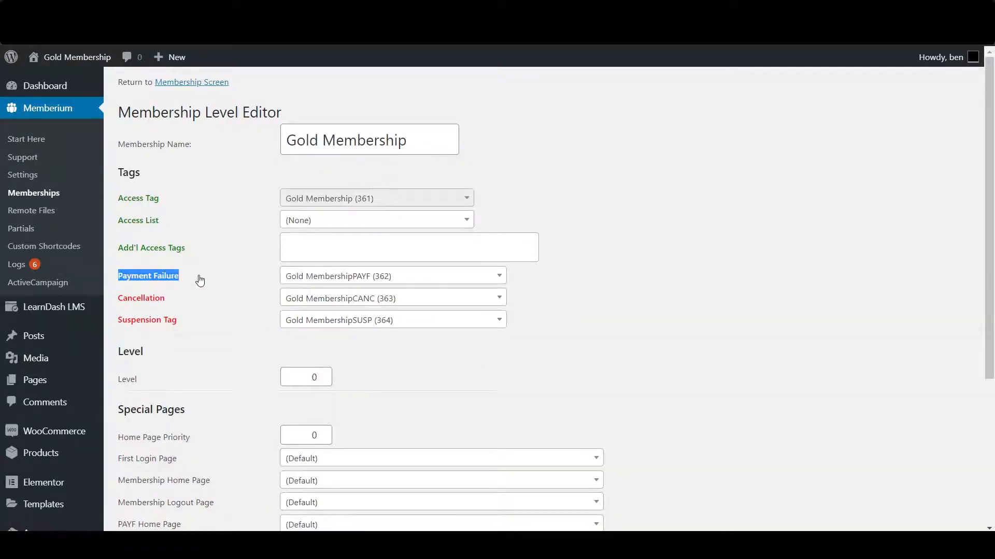
{"action": "left_click", "coordinate": [322, 435]}
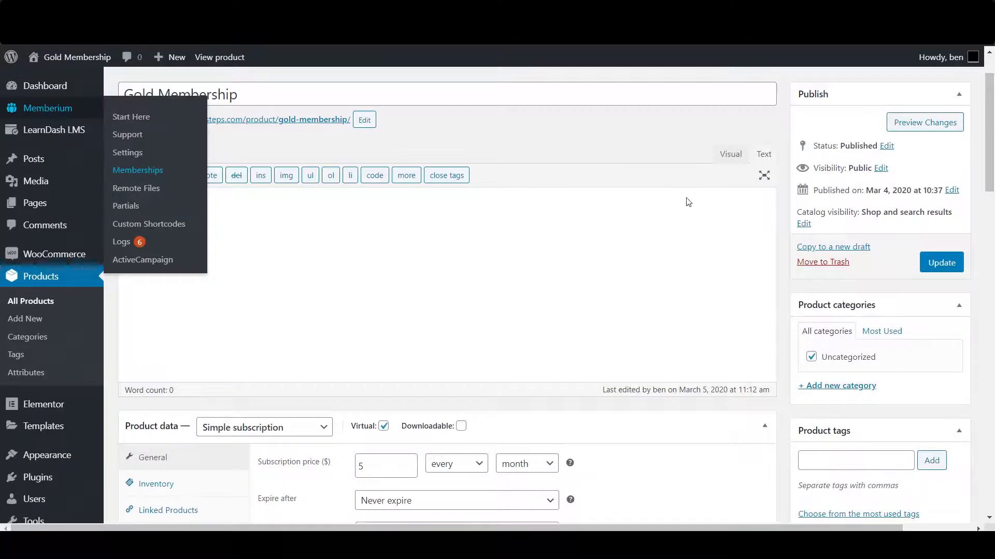
{"action": "scroll", "coordinate": [712, 231], "scroll_direction": "down", "scroll_amount": 5}
{"action": "scroll", "coordinate": [713, 232], "scroll_direction": "down", "scroll_amount": 1}
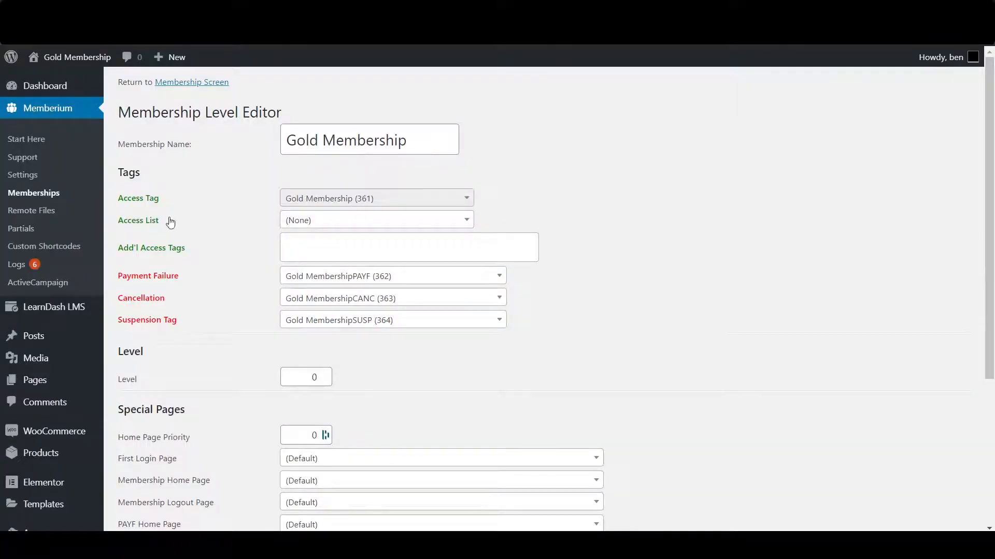
{"action": "left_click_drag", "start_coordinate": [117, 201], "coordinate": [154, 206]}
{"action": "left_click", "coordinate": [155, 205]}
{"action": "left_click_drag", "start_coordinate": [408, 141], "coordinate": [283, 143]}
{"action": "left_click", "coordinate": [236, 173]}
{"action": "left_click_drag", "start_coordinate": [158, 198], "coordinate": [117, 200]}
{"action": "left_click", "coordinate": [119, 202]}
{"action": "left_click_drag", "start_coordinate": [120, 281], "coordinate": [180, 277]}
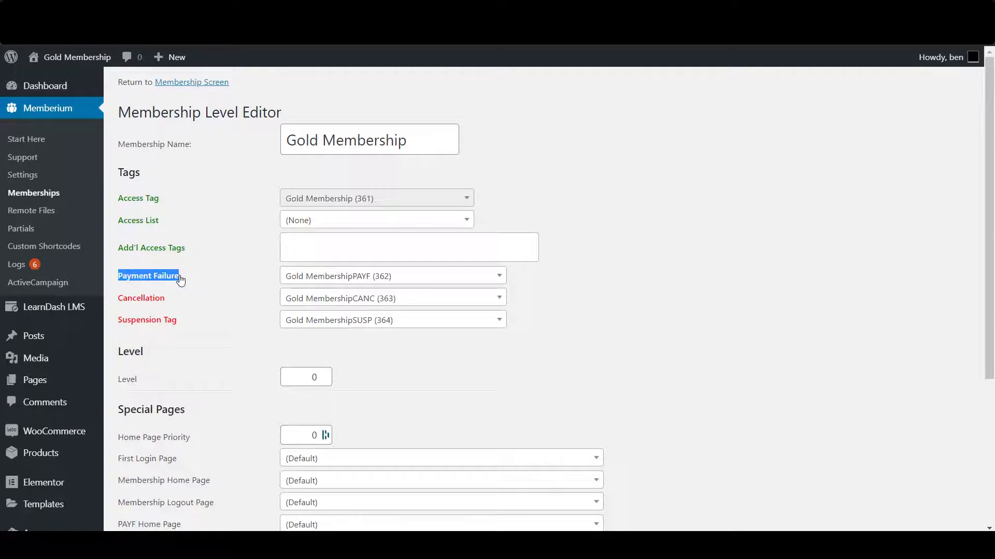
{"action": "mouse_move", "coordinate": [128, 298]}
{"action": "left_mouse_down"}
{"action": "mouse_move", "coordinate": [171, 302]}
{"action": "mouse_move", "coordinate": [180, 326]}
{"action": "mouse_move", "coordinate": [122, 281]}
{"action": "left_mouse_up"}
{"action": "left_click", "coordinate": [166, 285]}
{"action": "left_click_drag", "start_coordinate": [126, 279], "coordinate": [210, 280]}
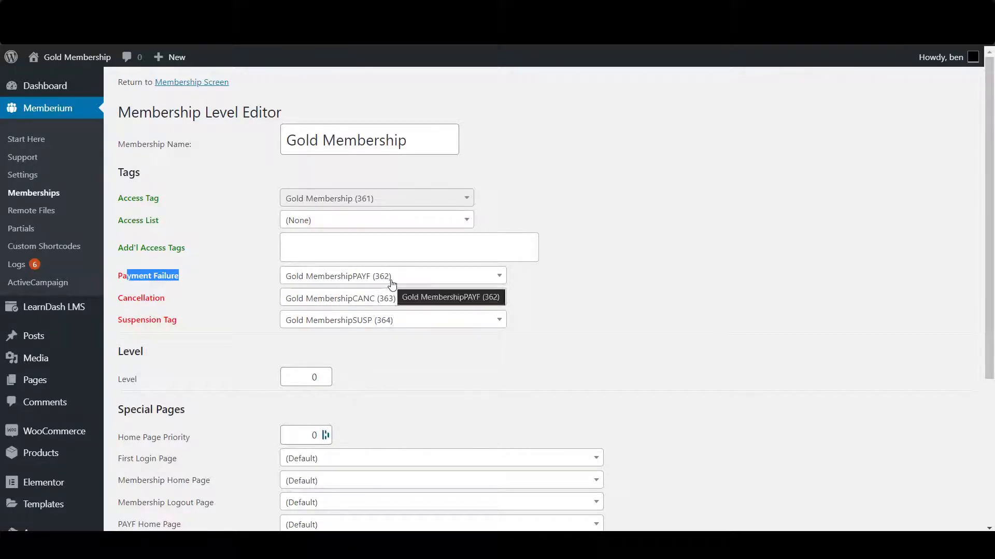
{"action": "left_click", "coordinate": [203, 281]}
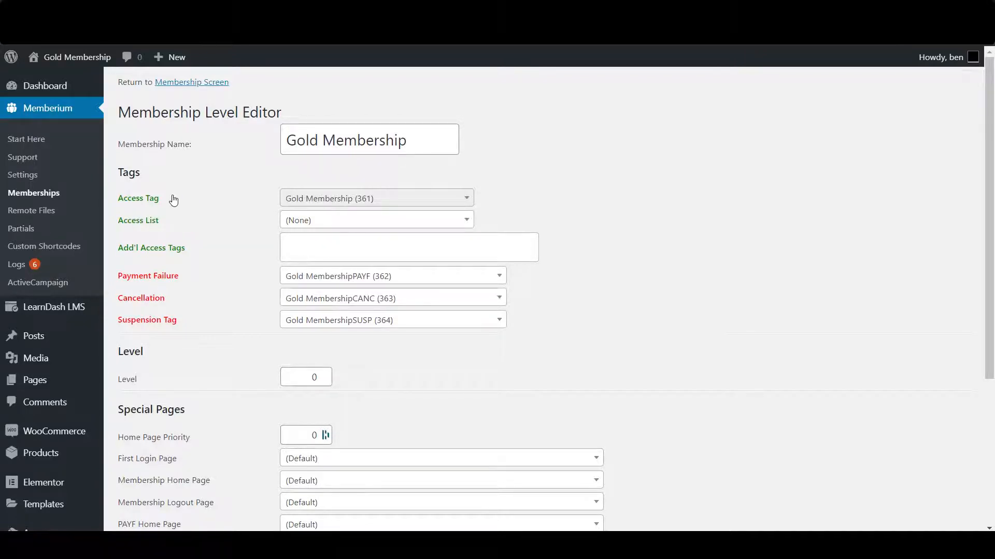
{"action": "left_click_drag", "start_coordinate": [159, 201], "coordinate": [117, 203]}
{"action": "left_click", "coordinate": [181, 135]}
Step: Review the PAYF and SUSP Home Page settings under Special Pages
{"action": "scroll", "coordinate": [261, 266], "scroll_direction": "down", "scroll_amount": 1}
{"action": "scroll", "coordinate": [262, 266], "scroll_direction": "down", "scroll_amount": 4}
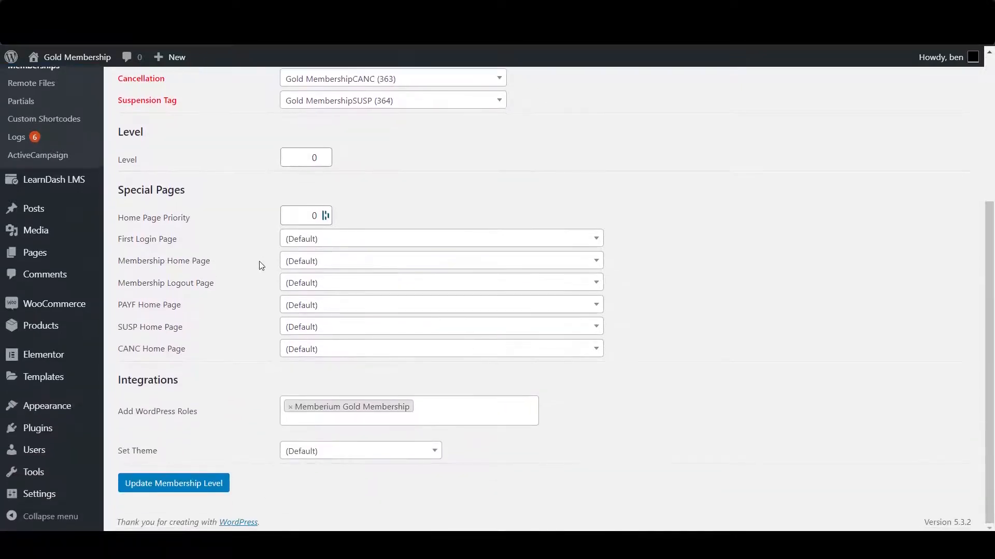
{"action": "left_click_drag", "start_coordinate": [121, 307], "coordinate": [182, 304]}
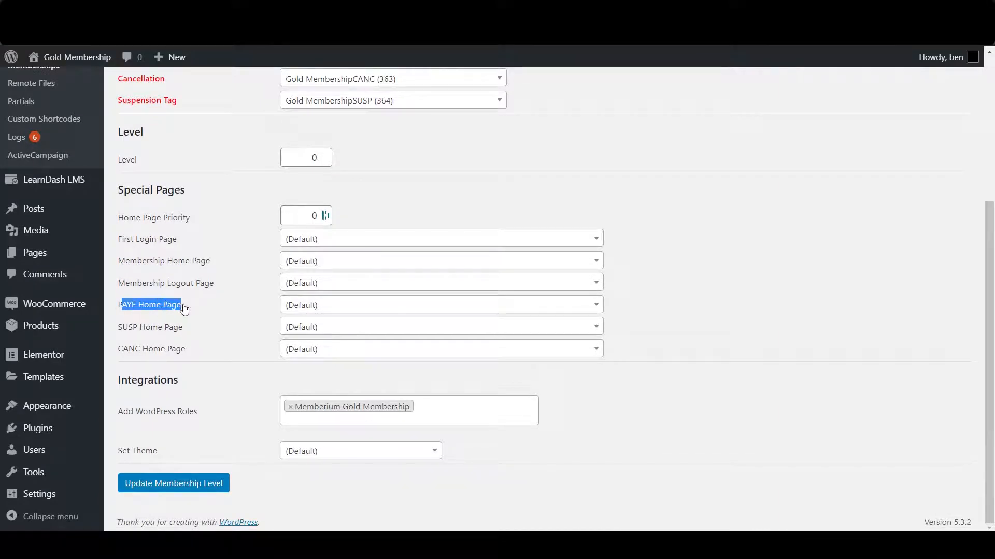
{"action": "left_click", "coordinate": [182, 306]}
{"action": "left_click_drag", "start_coordinate": [118, 310], "coordinate": [182, 312]}
{"action": "left_click", "coordinate": [183, 313]}
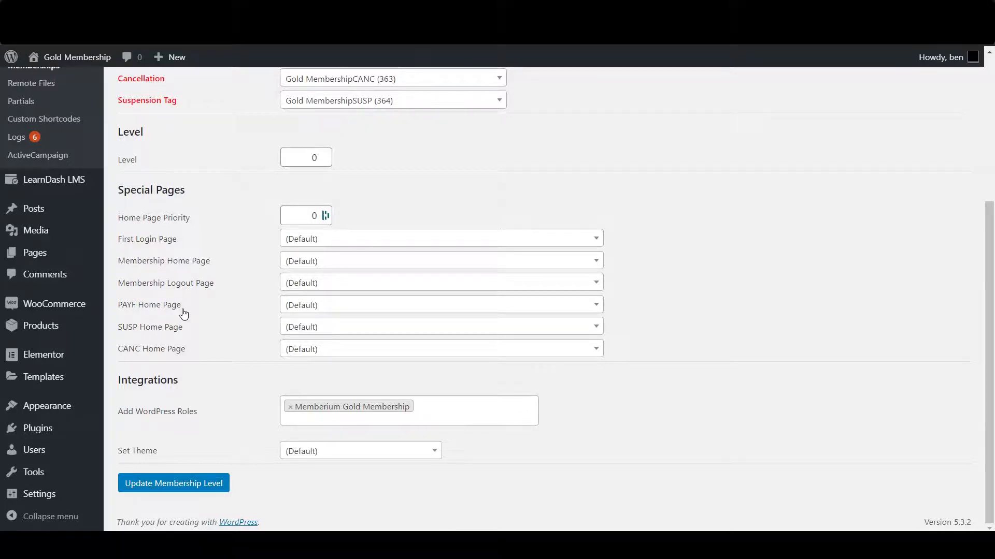
{"action": "left_click_drag", "start_coordinate": [122, 327], "coordinate": [167, 351]}
{"action": "left_click", "coordinate": [170, 352]}
Step: Point out the Payment Failure through Suspension tag fields once more
{"action": "scroll", "coordinate": [240, 337], "scroll_direction": "up", "scroll_amount": 5}
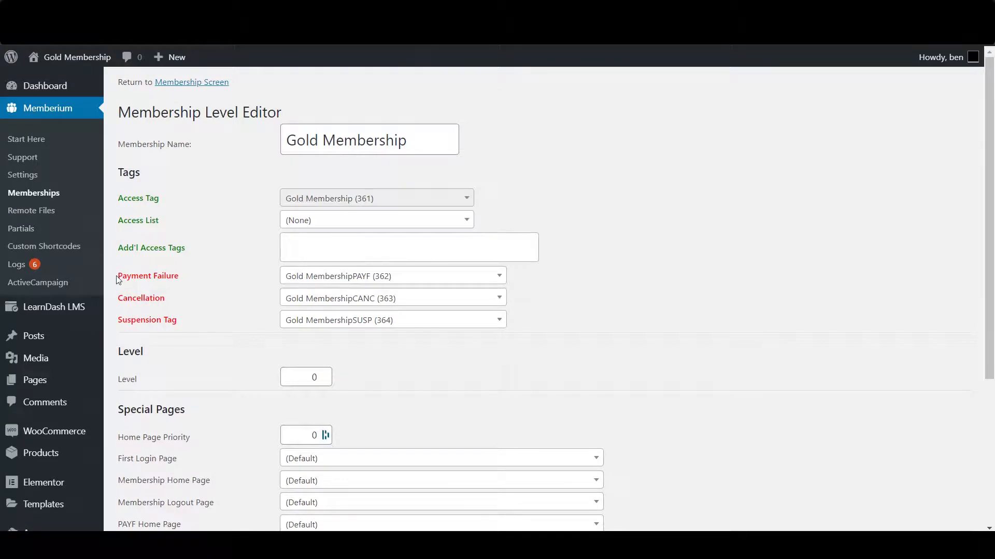
{"action": "left_click_drag", "start_coordinate": [116, 276], "coordinate": [182, 326]}
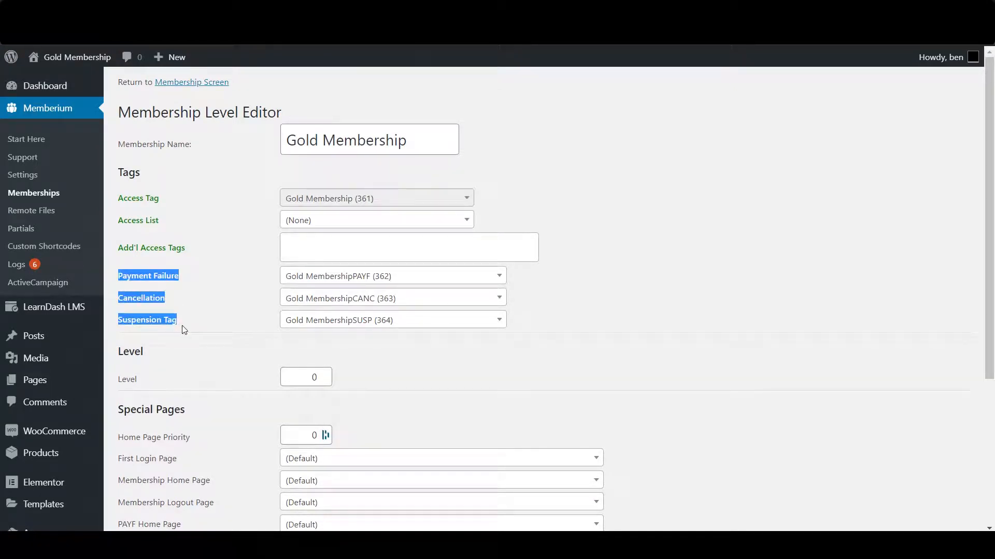
{"action": "left_click", "coordinate": [181, 324]}
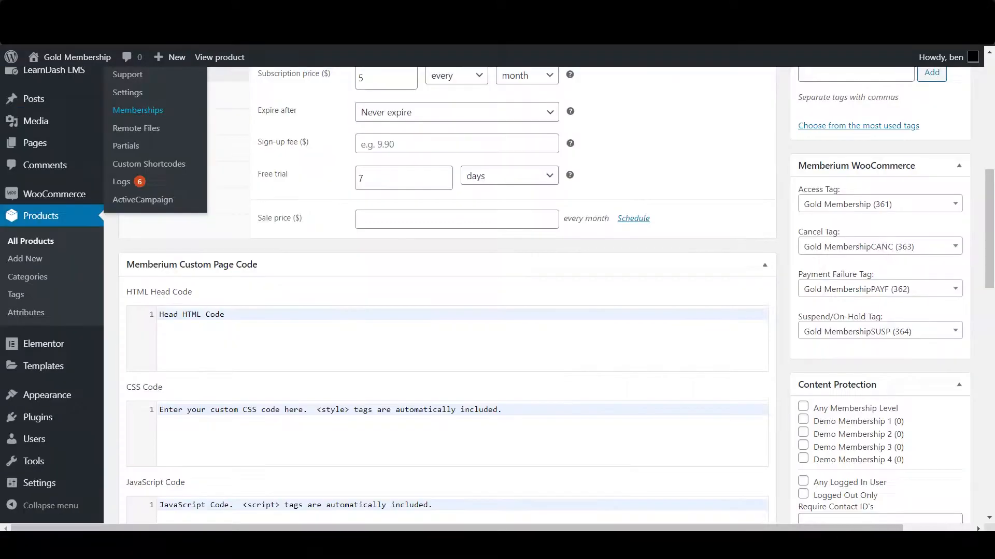
{"action": "scroll", "coordinate": [824, 300], "scroll_direction": "down", "scroll_amount": 3}
{"action": "scroll", "coordinate": [823, 299], "scroll_direction": "up", "scroll_amount": 3}
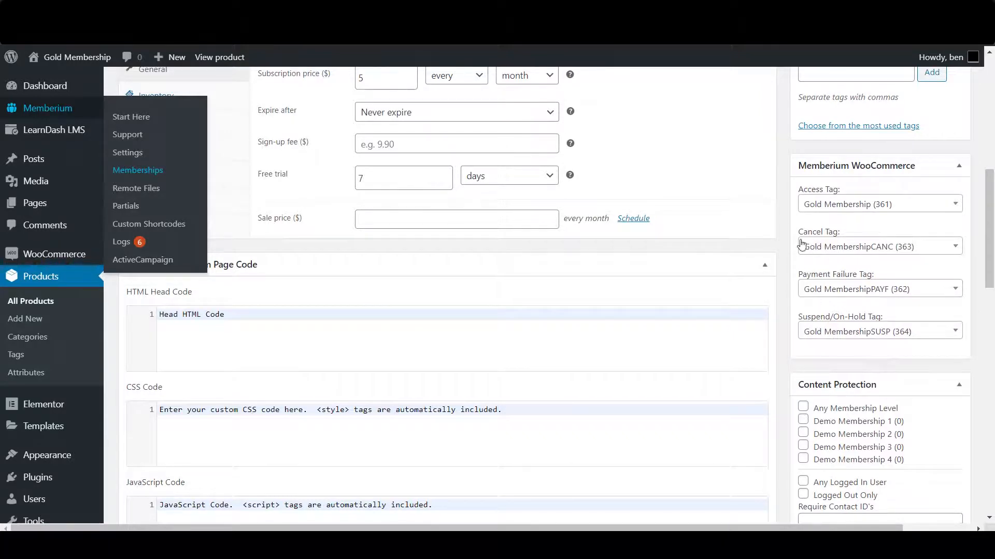
Step: Scroll the My Subscription page to review the Gold Membership subscription's Pending Cancellation status
{"action": "scroll", "coordinate": [782, 254], "scroll_direction": "up", "scroll_amount": 6}
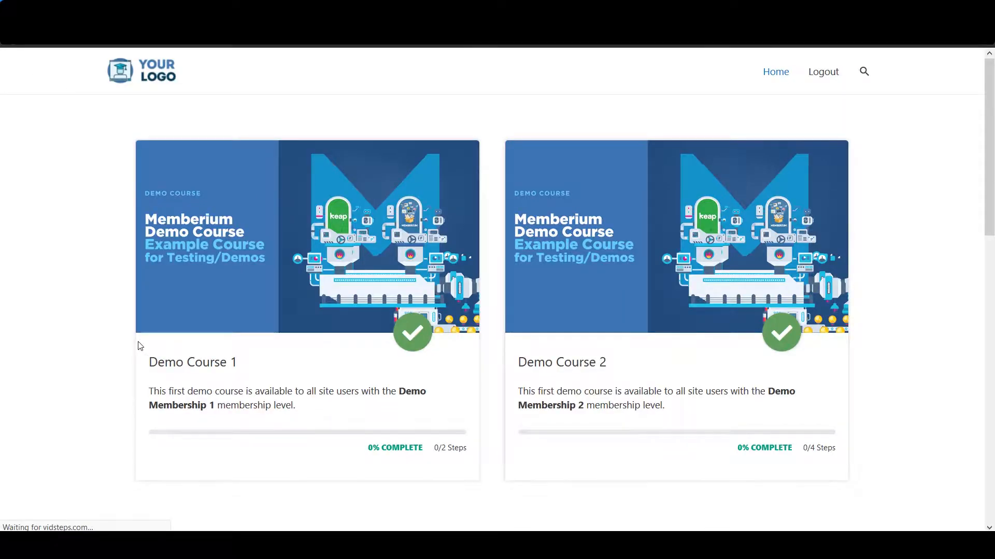
{"action": "scroll", "coordinate": [584, 353], "scroll_direction": "down", "scroll_amount": 1}
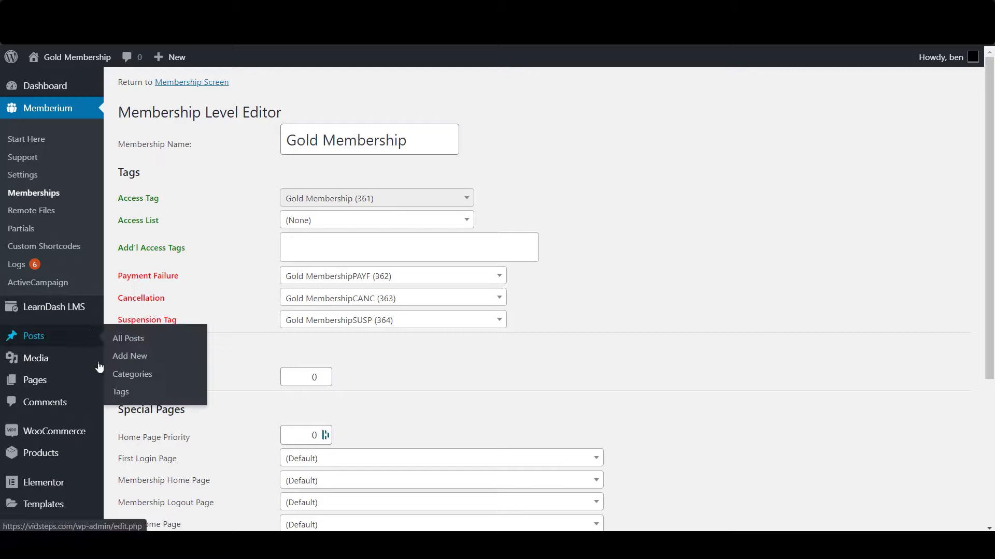
Step: In WooCommerce Subscriptions, end the pending-cancellation Gold Membership subscription now so it reads Cancelled
{"action": "mouse_move", "coordinate": [68, 428]}
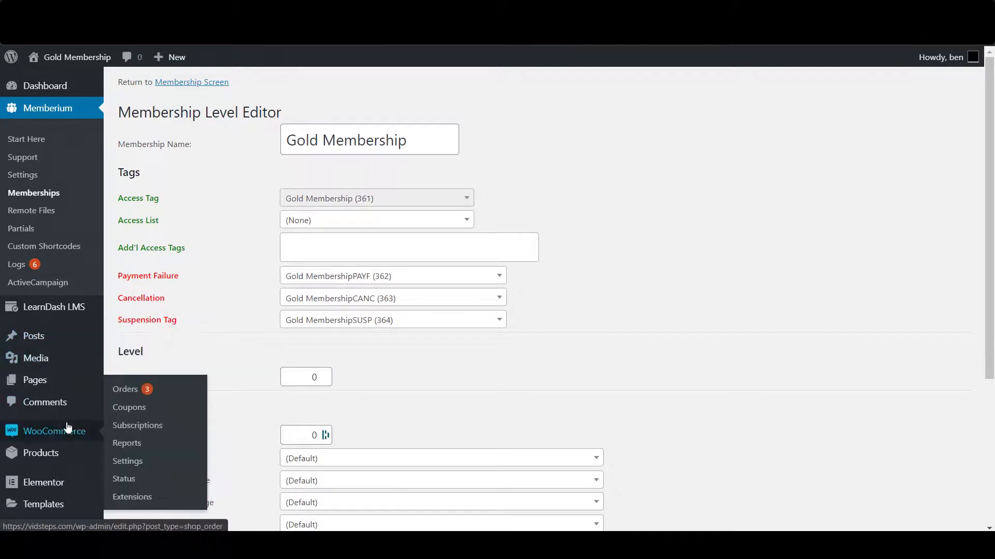
{"action": "left_click", "coordinate": [135, 430]}
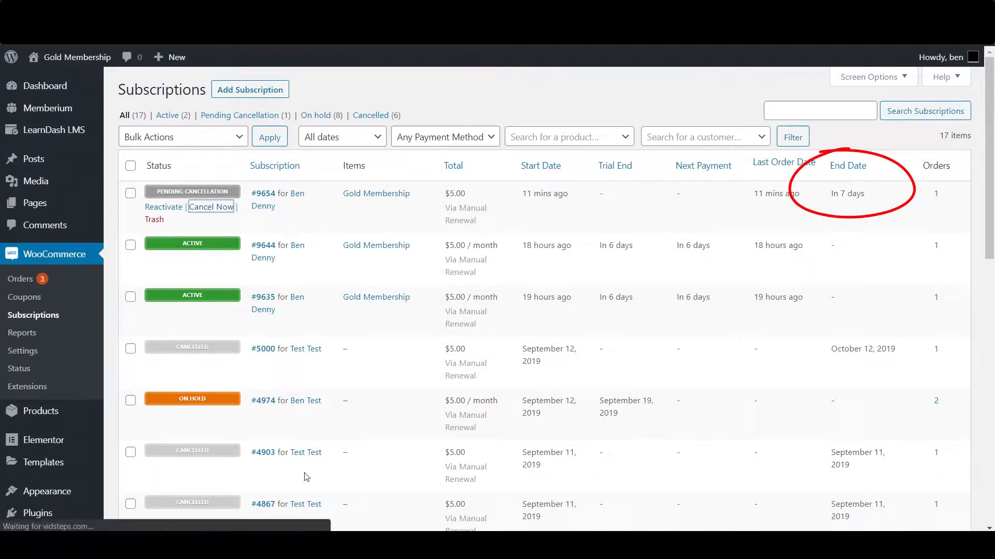
{"action": "mouse_move", "coordinate": [228, 208]}
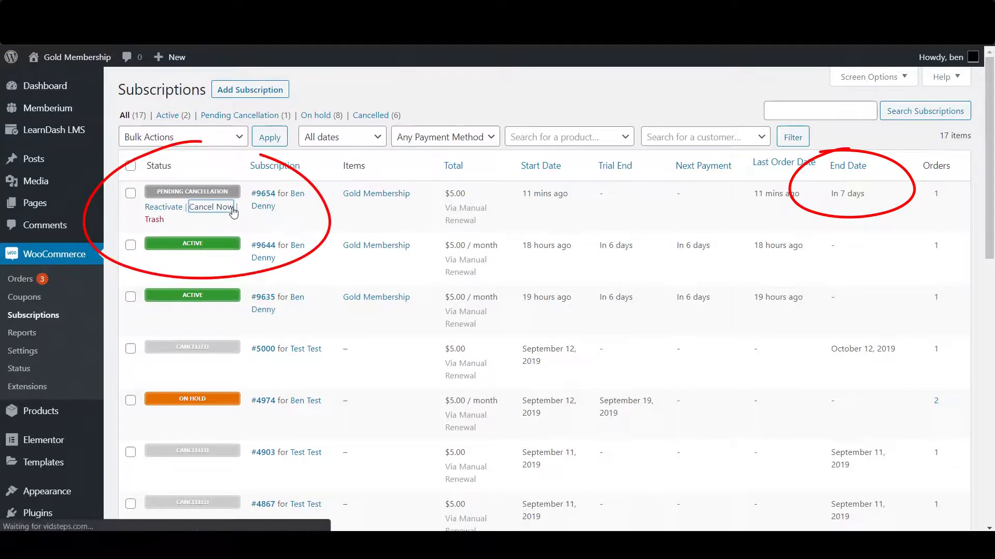
{"action": "left_click", "coordinate": [232, 208]}
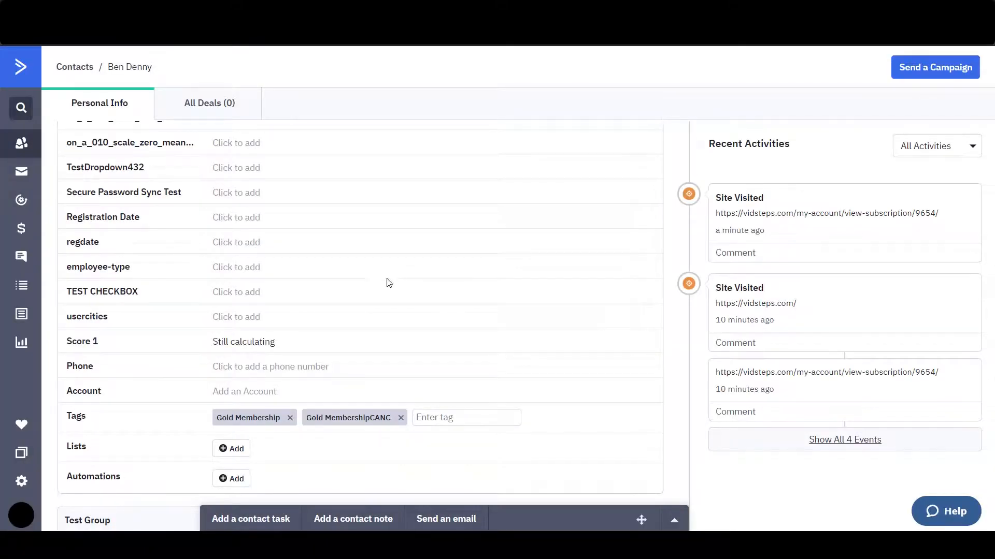
Step: Highlight the Gold MembershipCANC tag in the ActiveCampaign contact's Tags field to confirm it
{"action": "left_click_drag", "start_coordinate": [313, 419], "coordinate": [389, 417]}
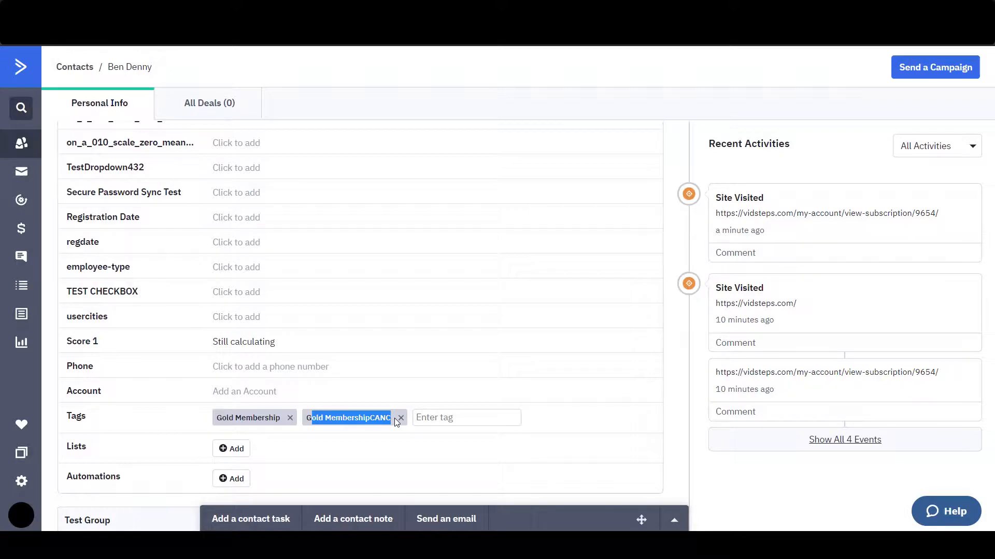
{"action": "left_click", "coordinate": [372, 423]}
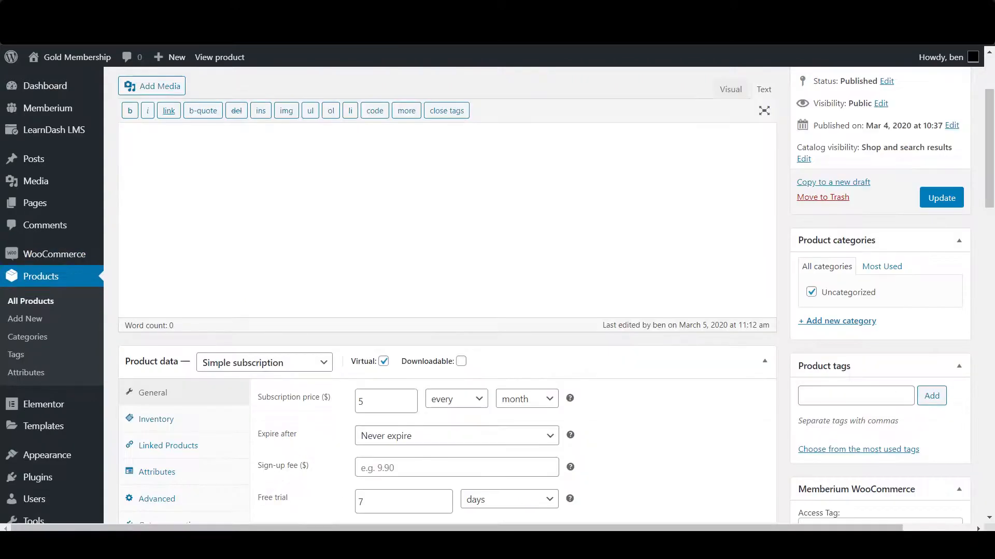
Step: Scroll the Gold Membership product page down to its Memberium tags: 361, 363, 362, 364
{"action": "scroll", "coordinate": [870, 139], "scroll_direction": "down", "scroll_amount": 8}
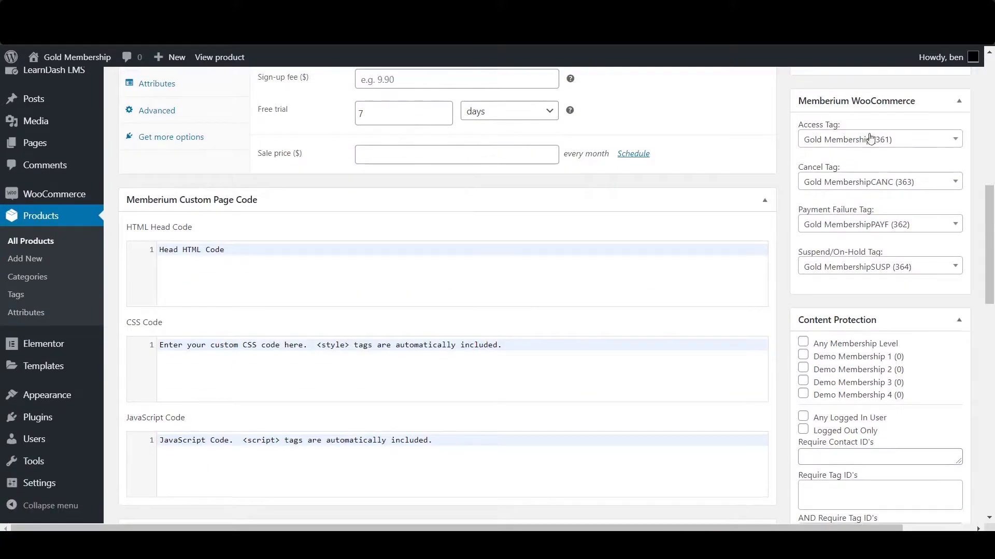